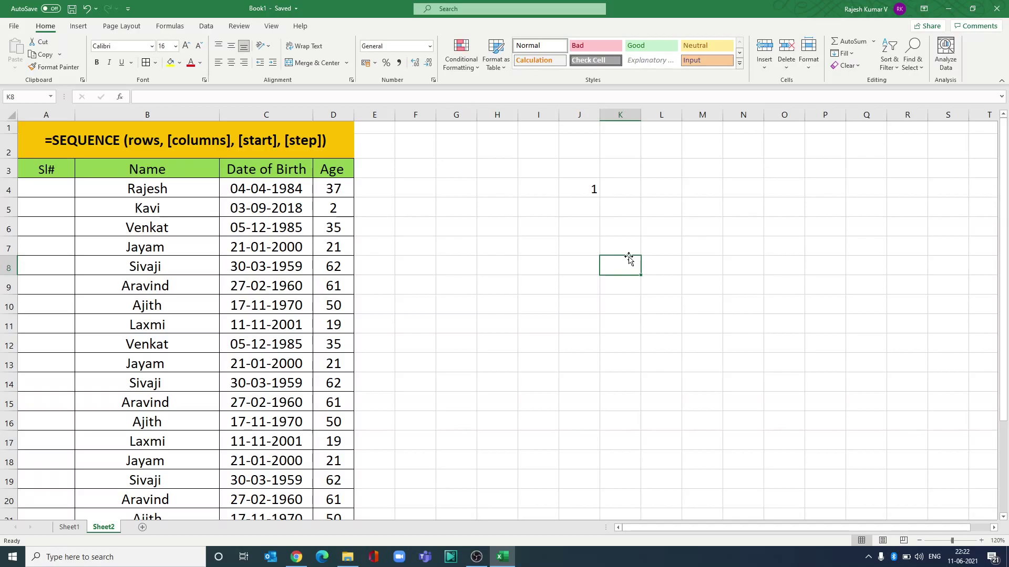
Look over the headers and names list, then settle on cell A4 in the Sl# column
click(133, 132)
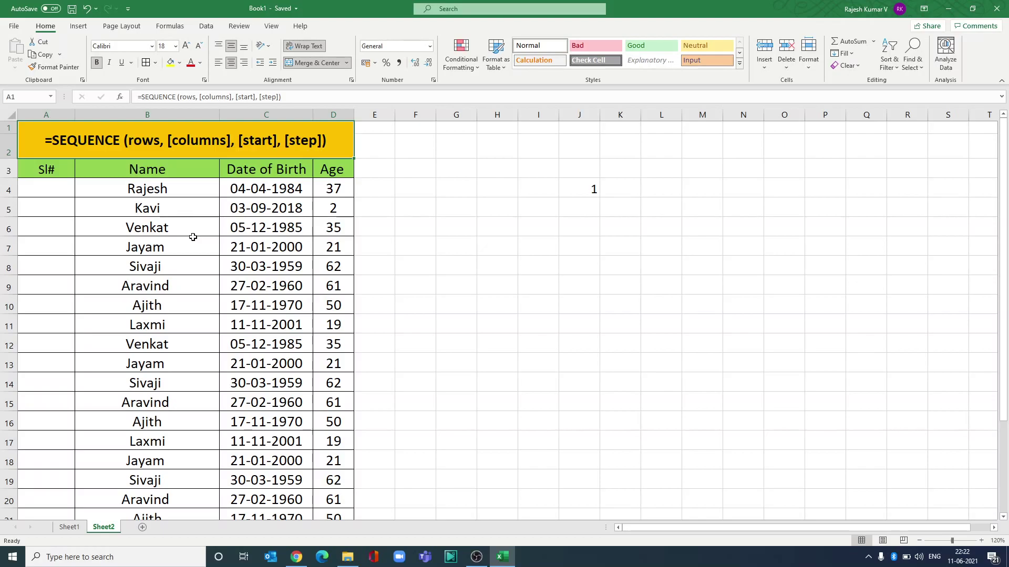
click(81, 188)
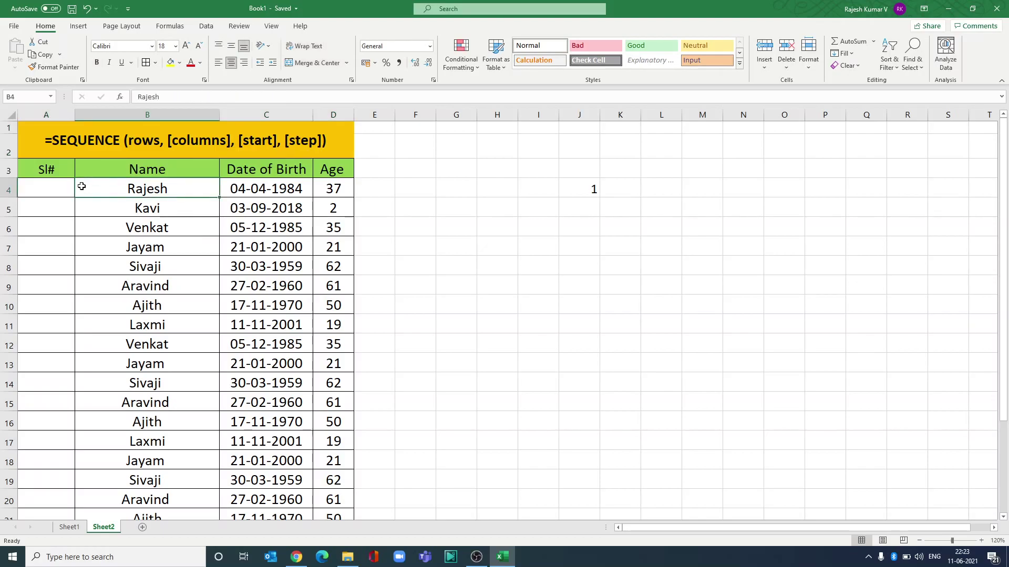
click(70, 187)
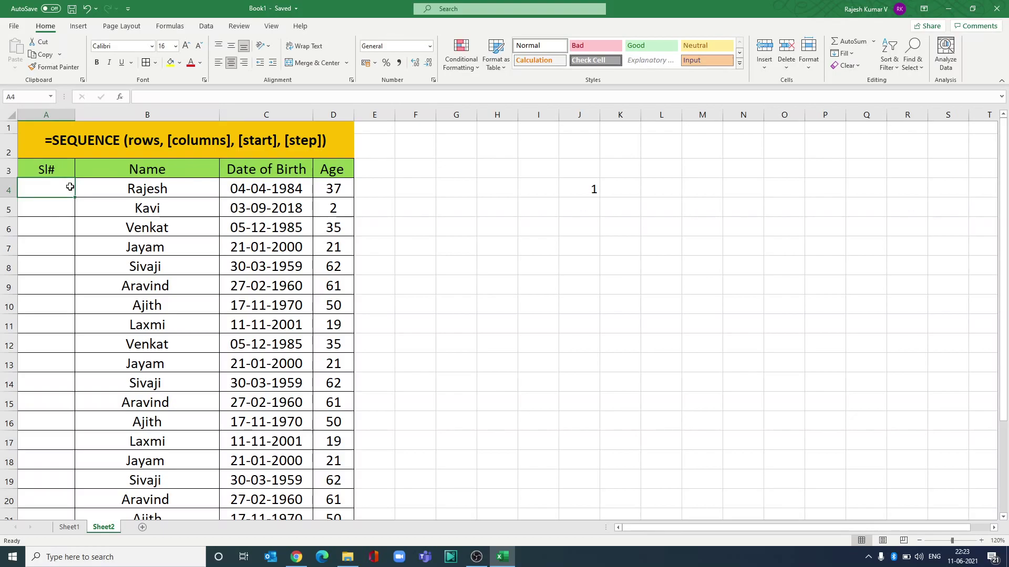
mouse_move(155, 171)
mouse_down()
mouse_move(133, 506)
mouse_move(157, 500)
mouse_up()
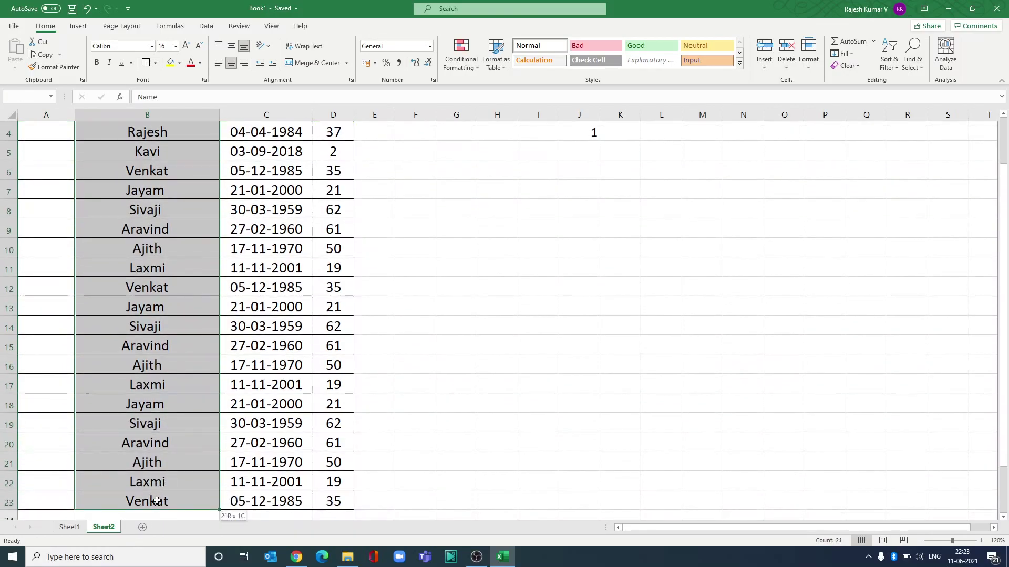
key(Right)
key(Left)
key(Left)
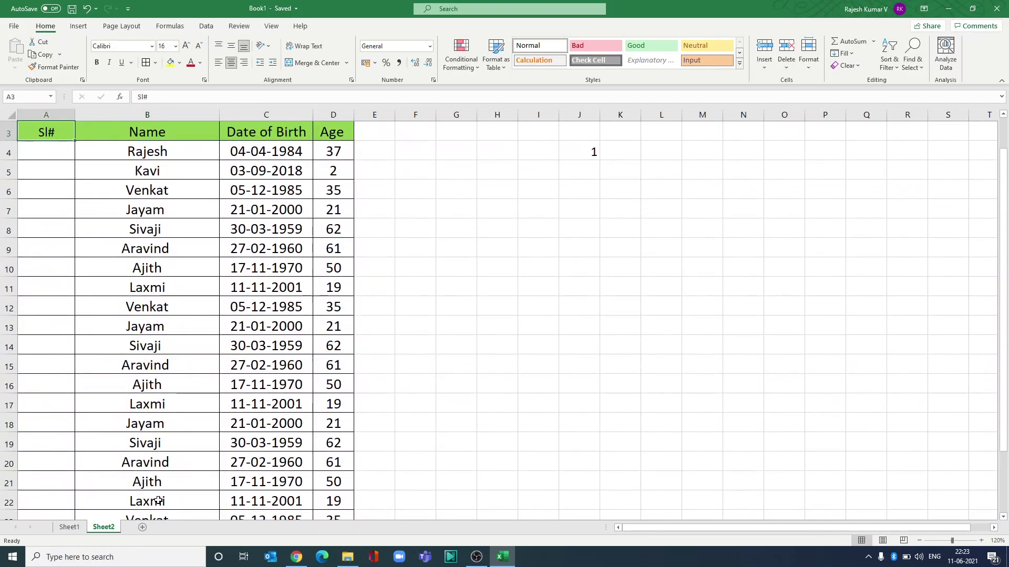
scroll(157, 500, up, 1)
key(Down)
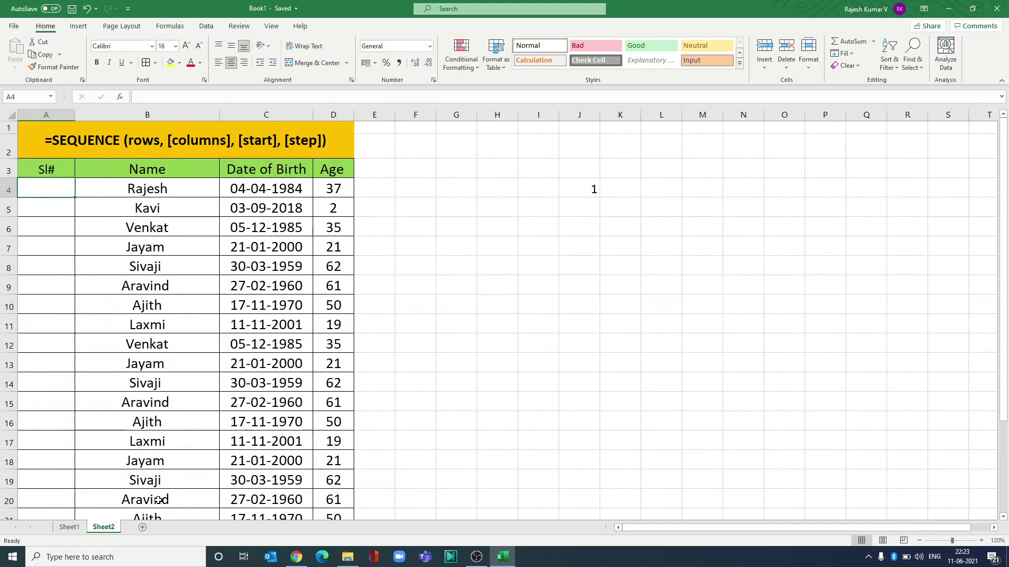
key(shift+Down)
key(shift+Down)
key(shift+Down)
key(shift+Down)
key(shift+Down)
key(shift+Down)
key(shift+Down)
key(shift+Down)
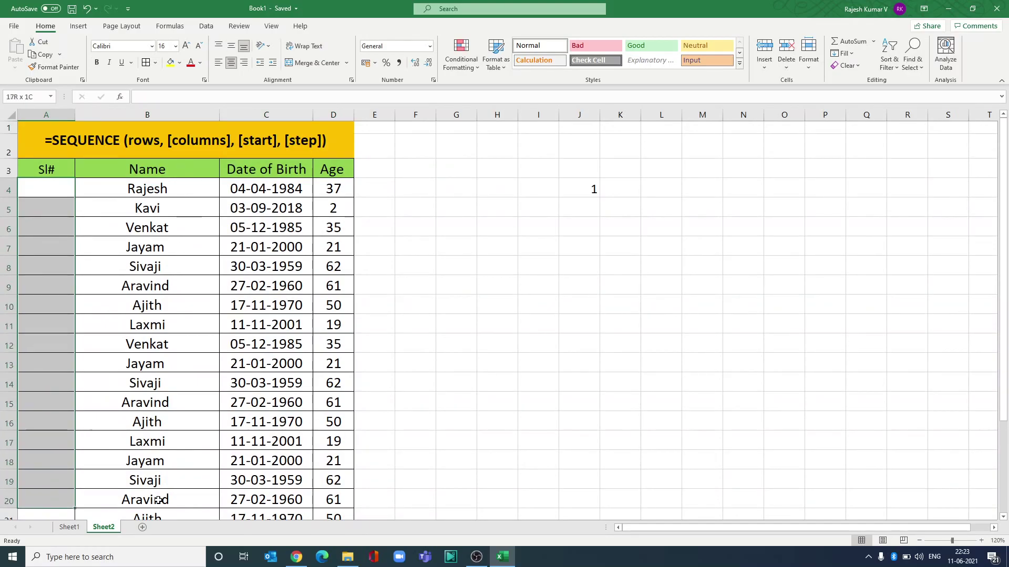
key(shift+Down)
key(shift+Down)
key(shift+Down)
key(shift+Down)
key(shift+Down)
key(shift+Down)
key(shift+Up)
key(shift+Up)
key(shift+Up)
key(shift+Up)
key(shift+Up)
key(shift+Up)
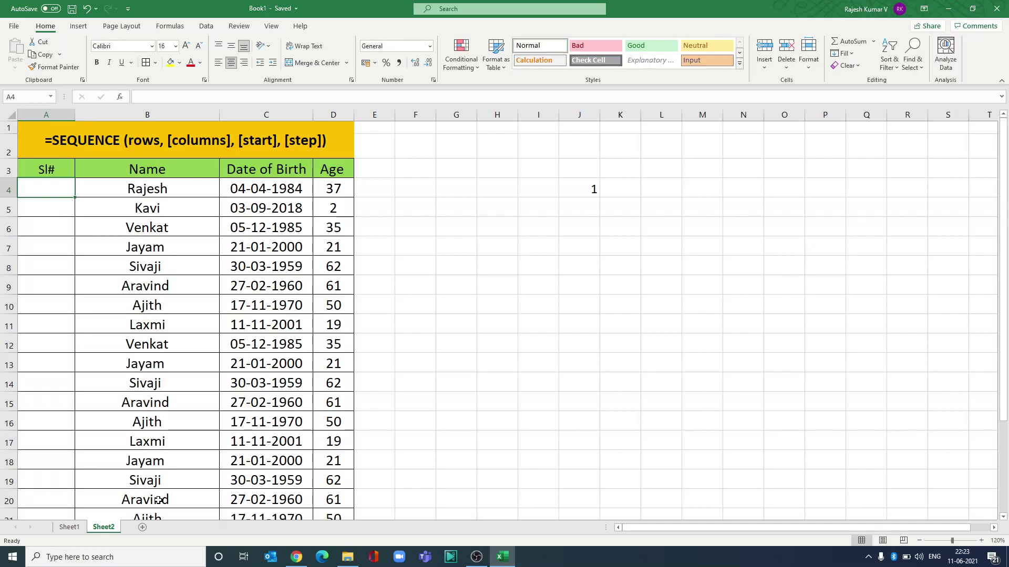
Fill A4 downward with serial numbers 1 to 20 by entering 1, 2 and dragging
text(1)
key(Return)
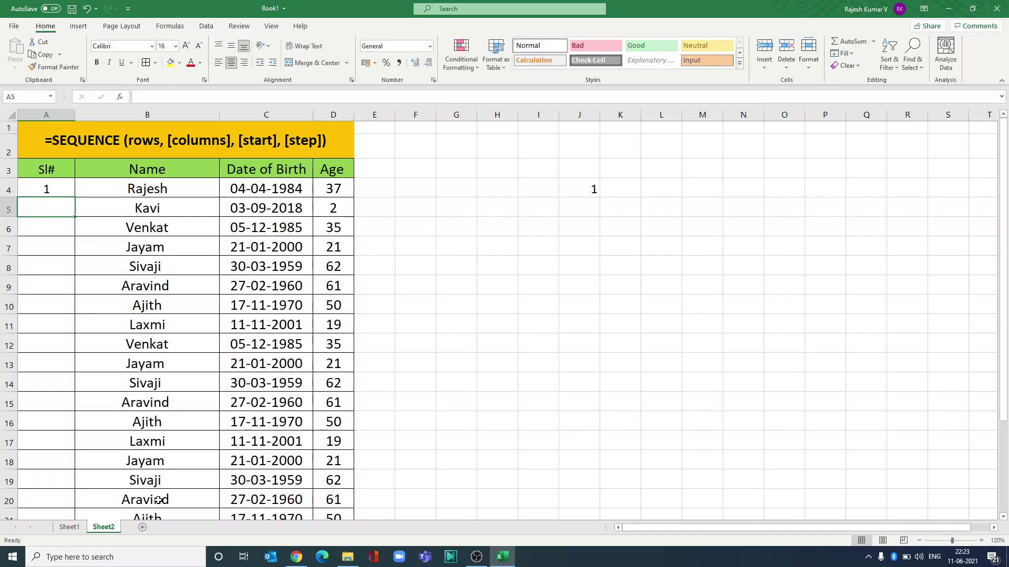
text(2)
key(Up)
key(shift+Down)
key(shift+Up)
key(shift+Down)
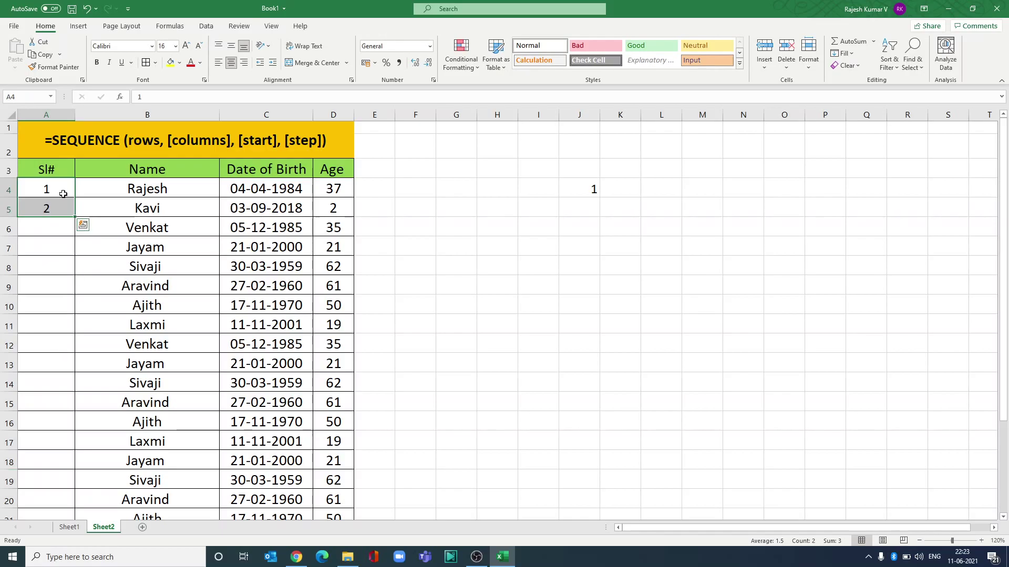
mouse_move(76, 217)
mouse_down()
mouse_move(69, 501)
mouse_move(74, 491)
mouse_up()
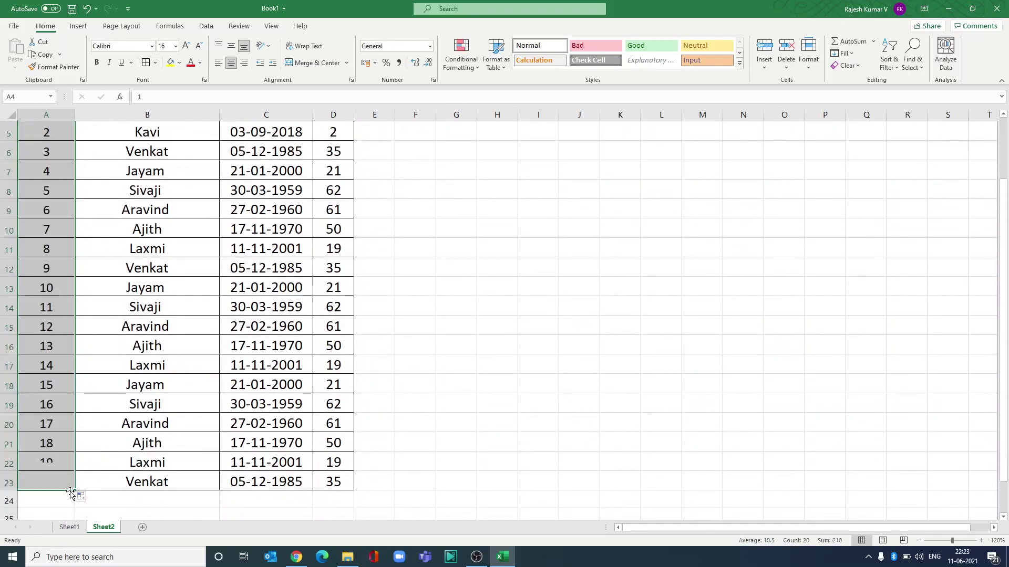
click(63, 384)
Select the manually filled numbers 1 to 20 from A4 and clear them
key(Up)
key(Up)
key(Up)
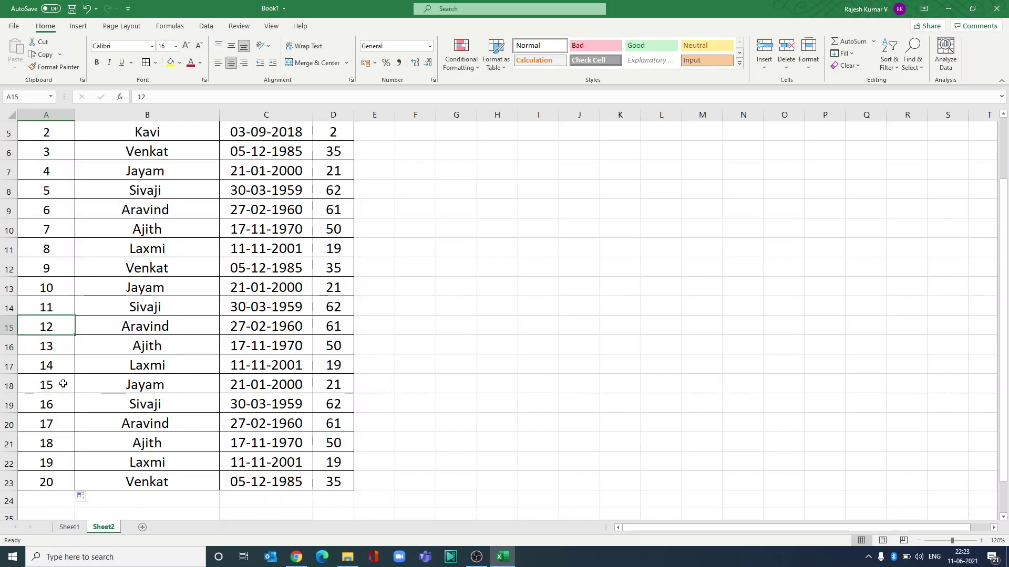
key(Up)
key(Up)
key(Up)
key(Up)
key(Up)
key(Up)
key(Up)
key(Down)
key(Down)
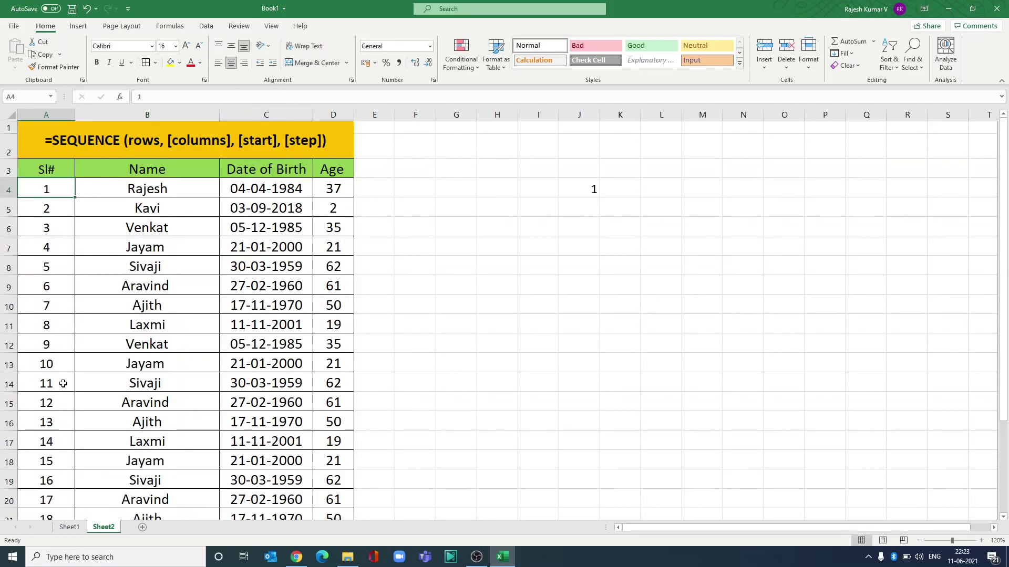
key(ctrl+shift+Down)
key(ctrl+Home)
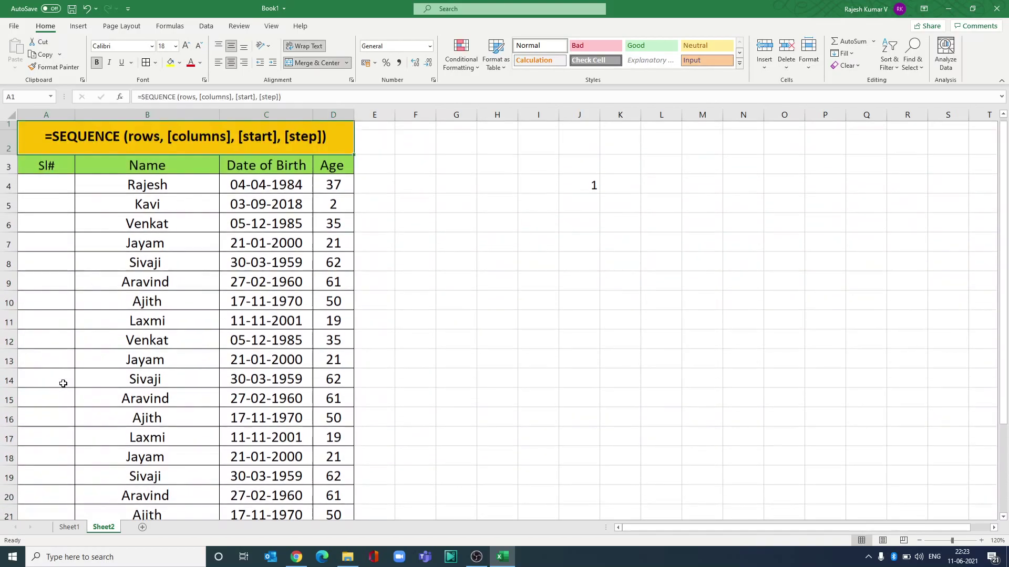
Enter =SEQUENCE(20) in A4 so it spills 1 to 20 down the column
key(Down)
key(Down)
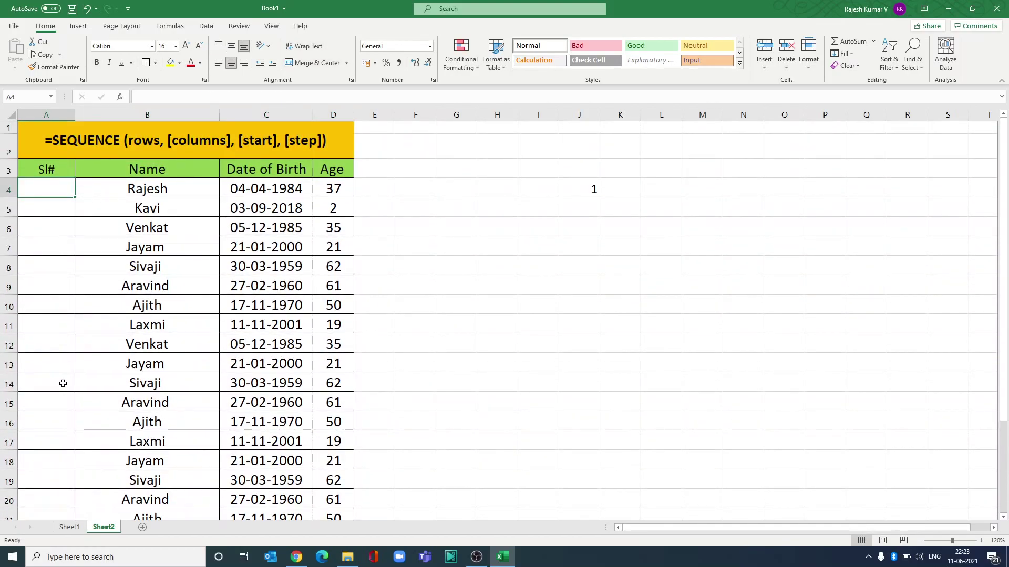
text(=S)
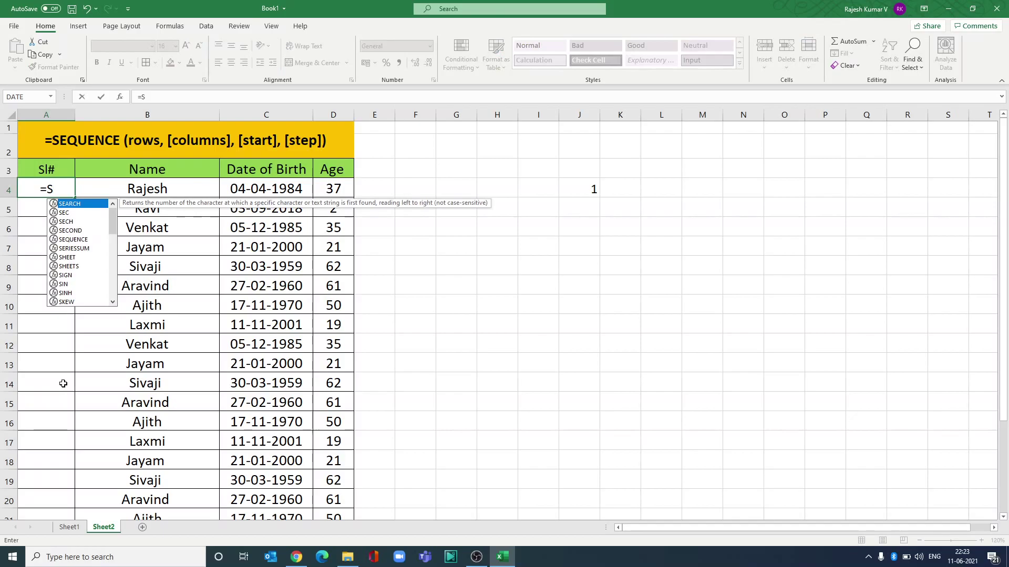
text(EQUENC)
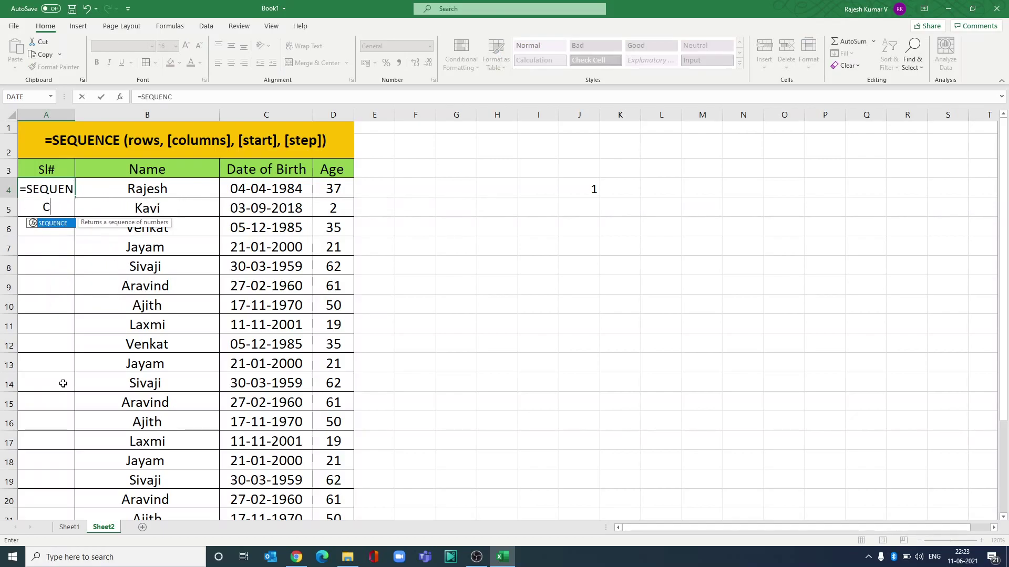
text(E()
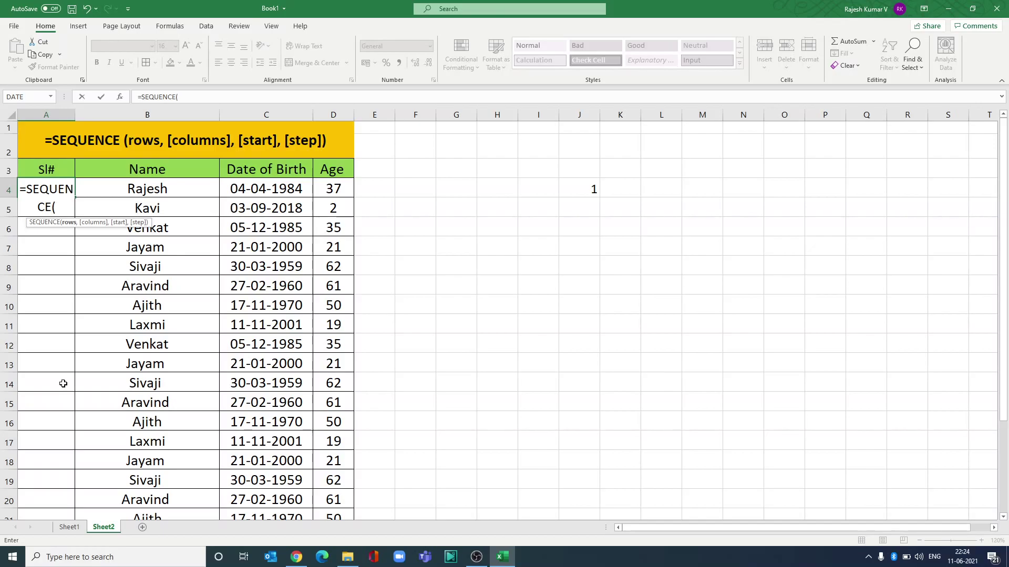
text(20)
text())
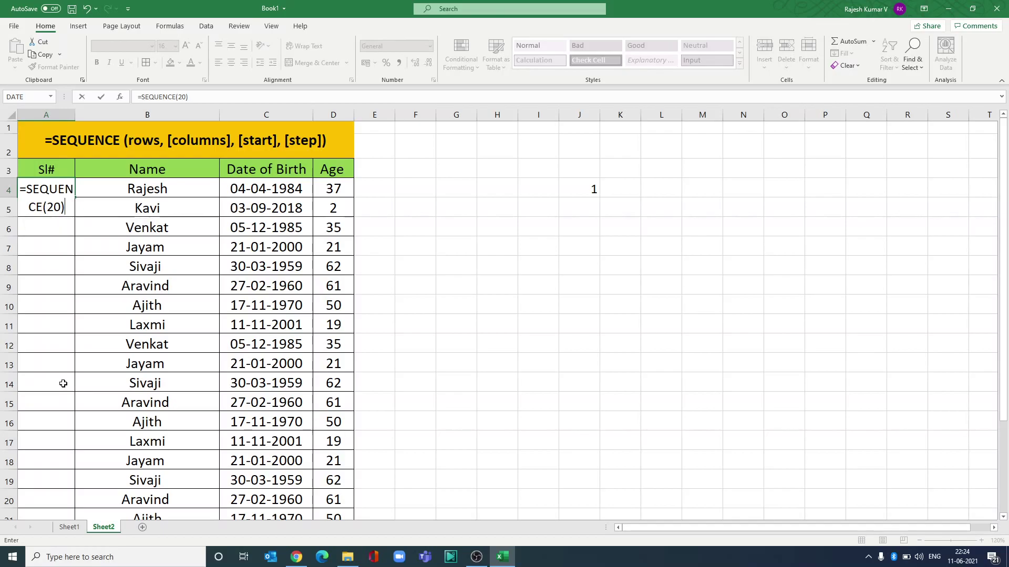
key(Return)
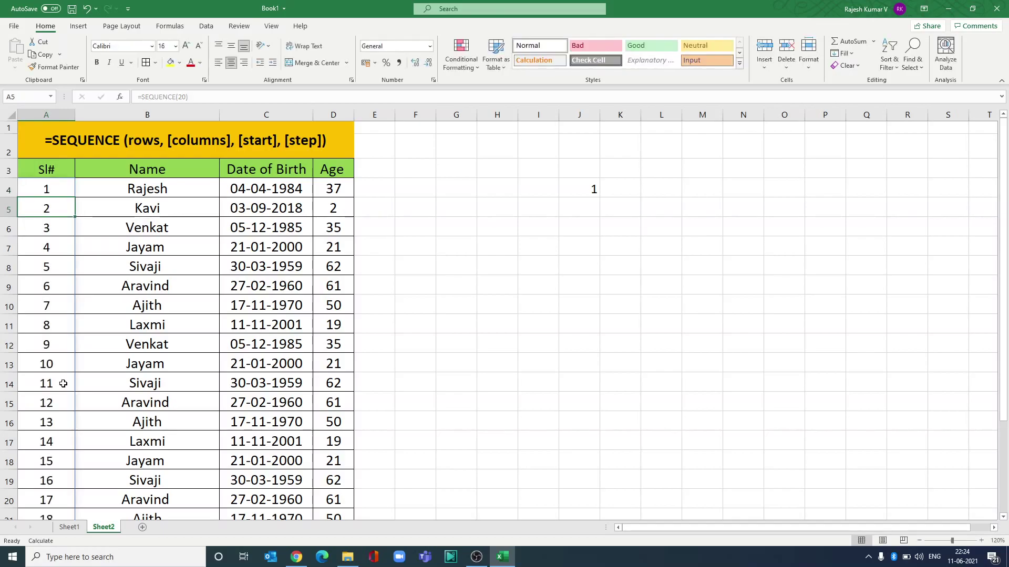
Shade the spilled 1–20 range yellow and reopen A4's formula for editing
scroll(63, 383, down, 1)
key(Up)
scroll(63, 384, up, 1)
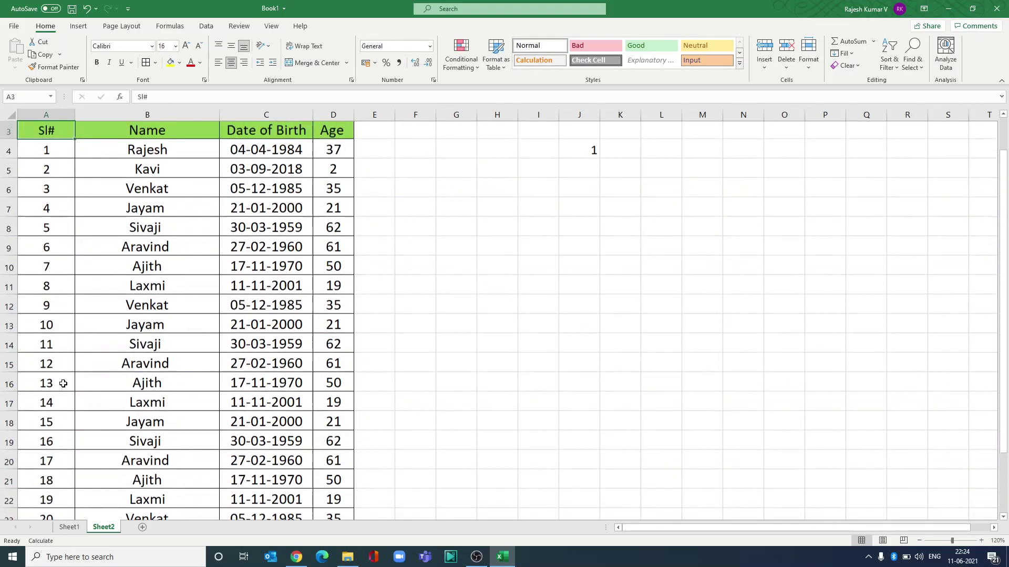
key(ctrl+shift+Down)
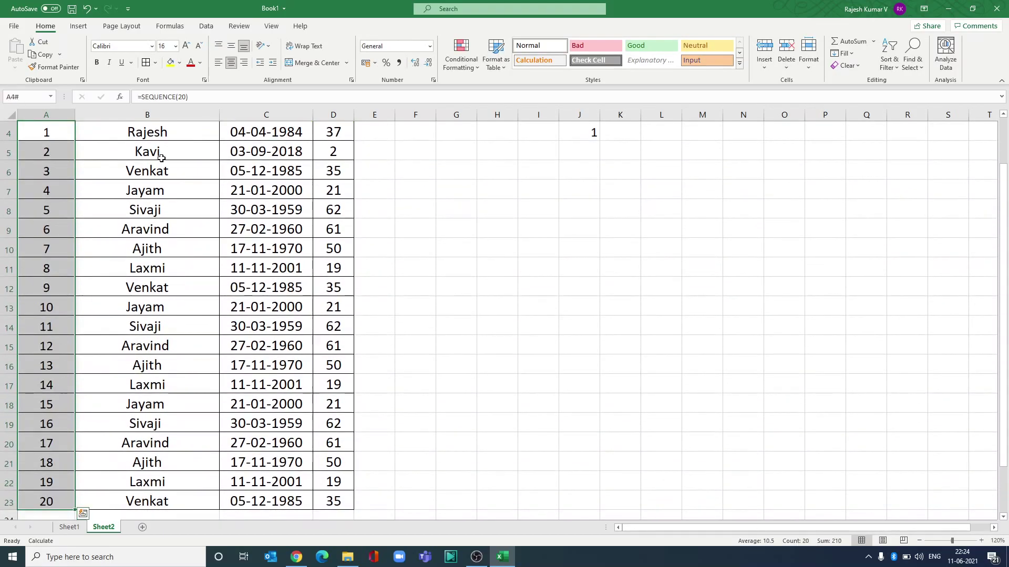
click(171, 62)
key(ctrl+Home)
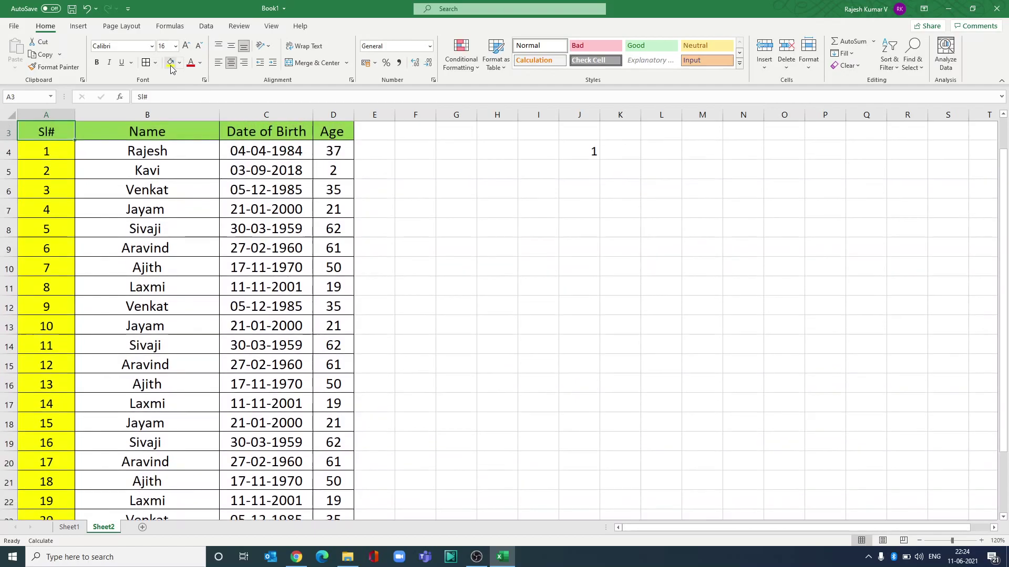
key(Down)
key(Down)
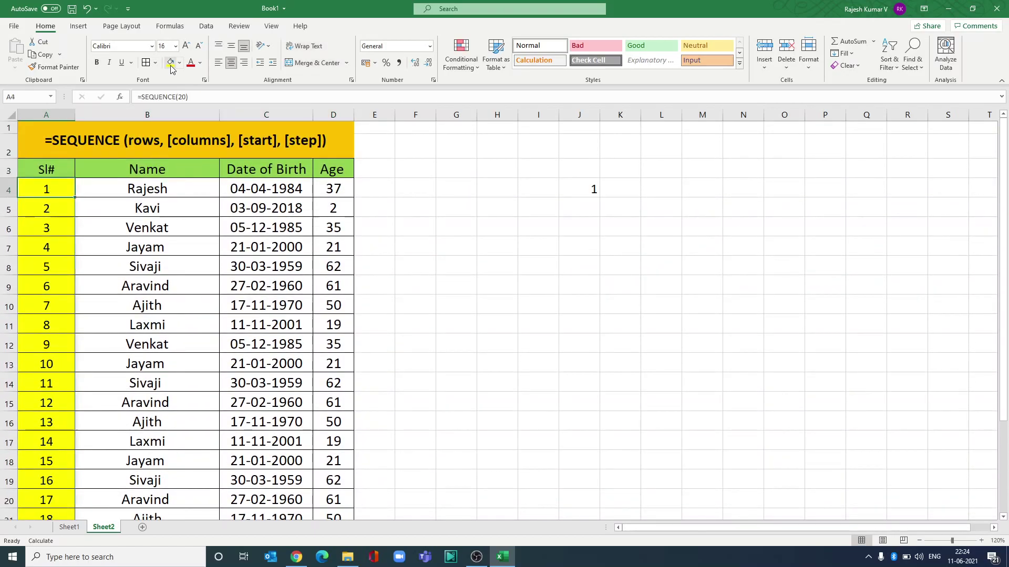
key(F2)
key(Left)
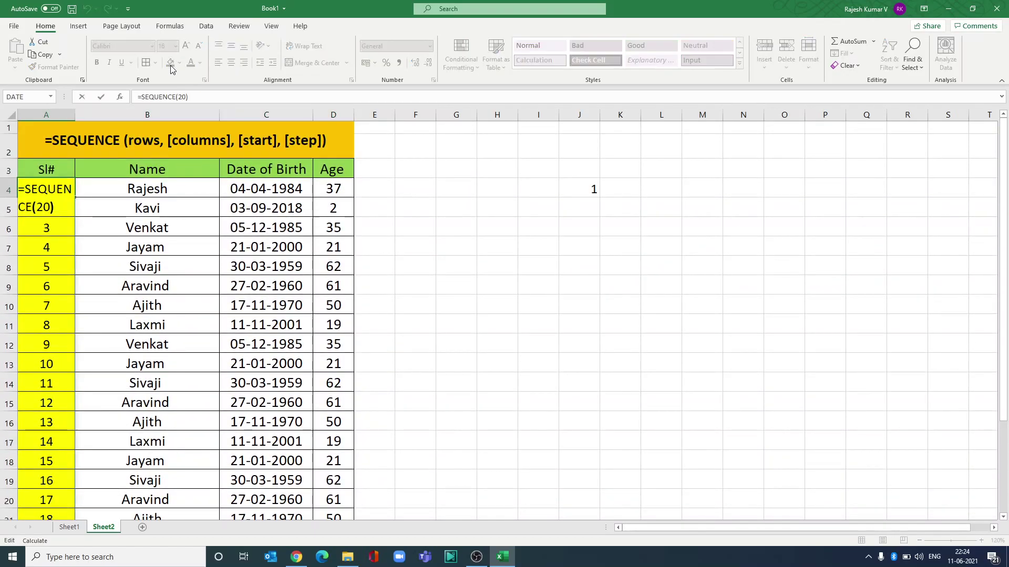
key(BackSpace)
key(BackSpace)
text(1)
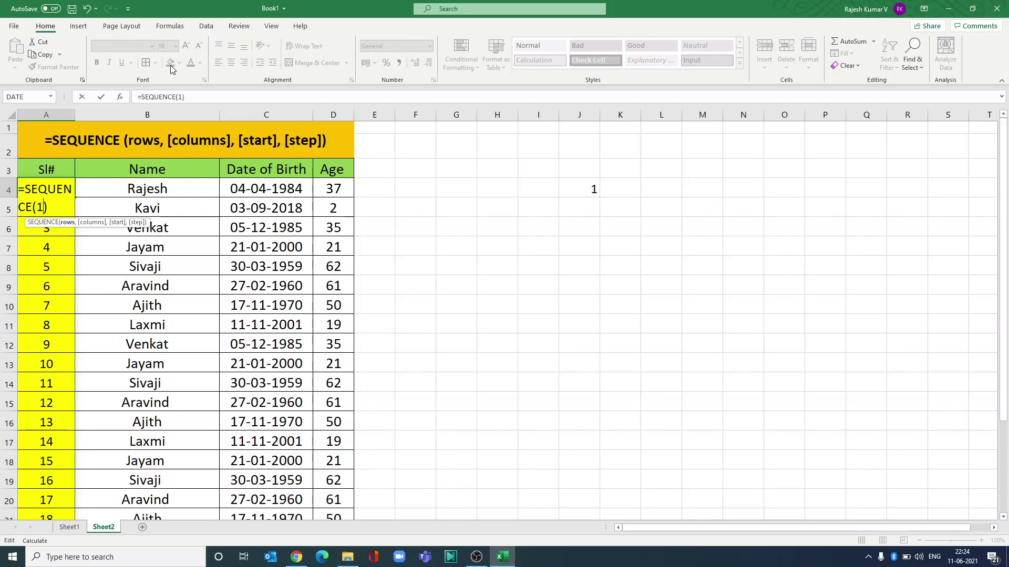
text(500)
key(Return)
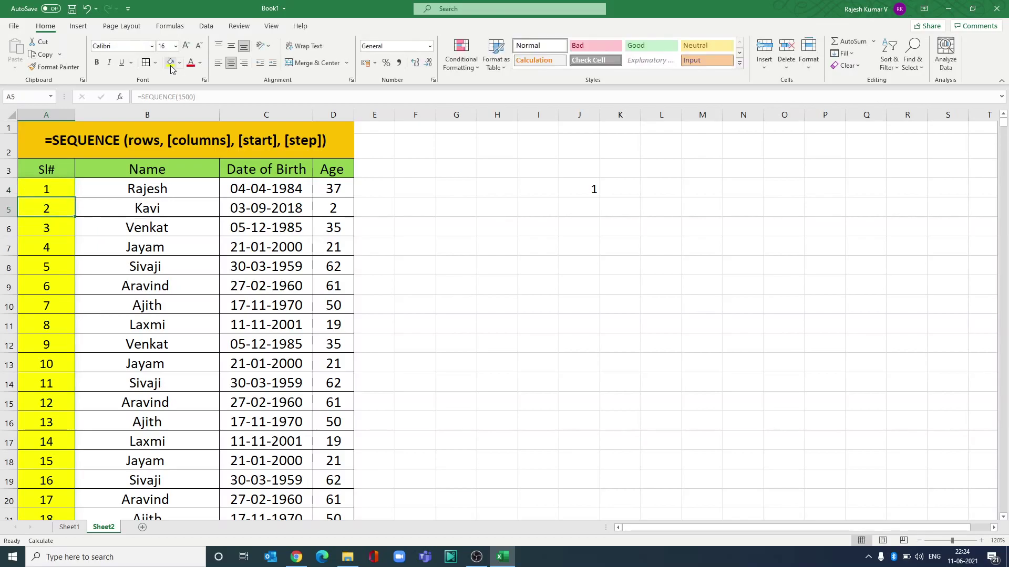
key(ctrl+Down)
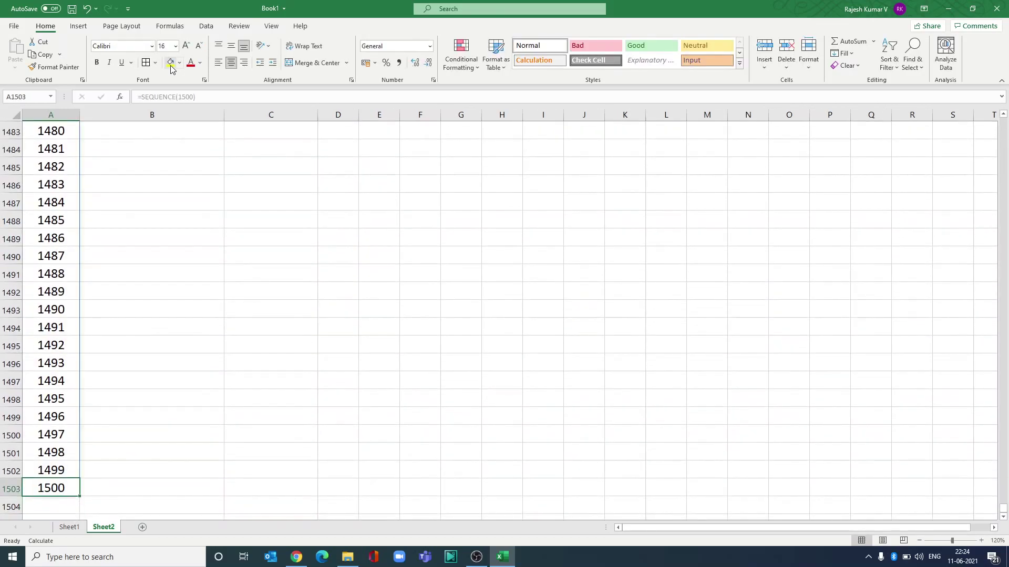
key(ctrl+shift+Up)
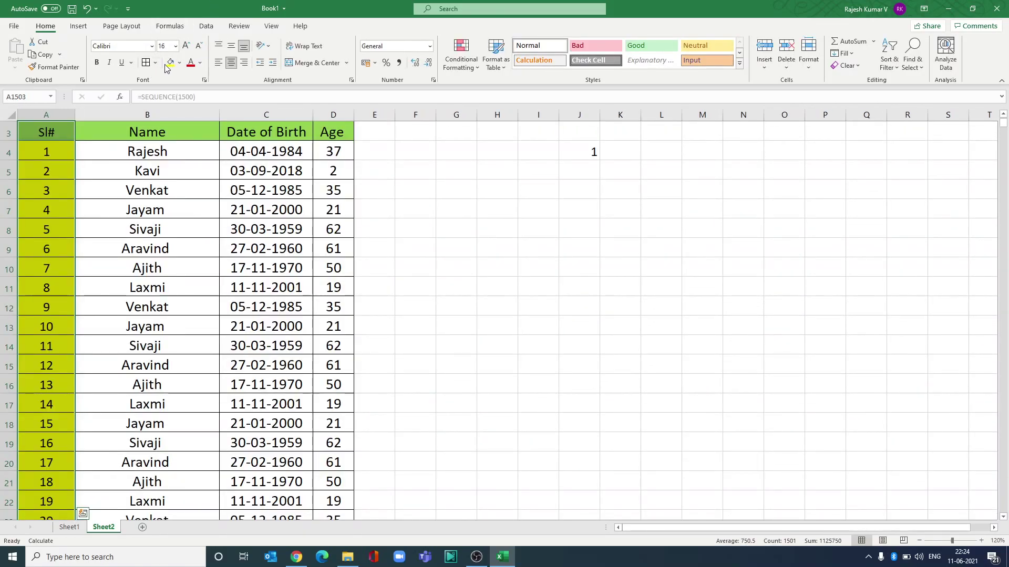
key(ctrl+Down)
key(Down)
key(ctrl+Down)
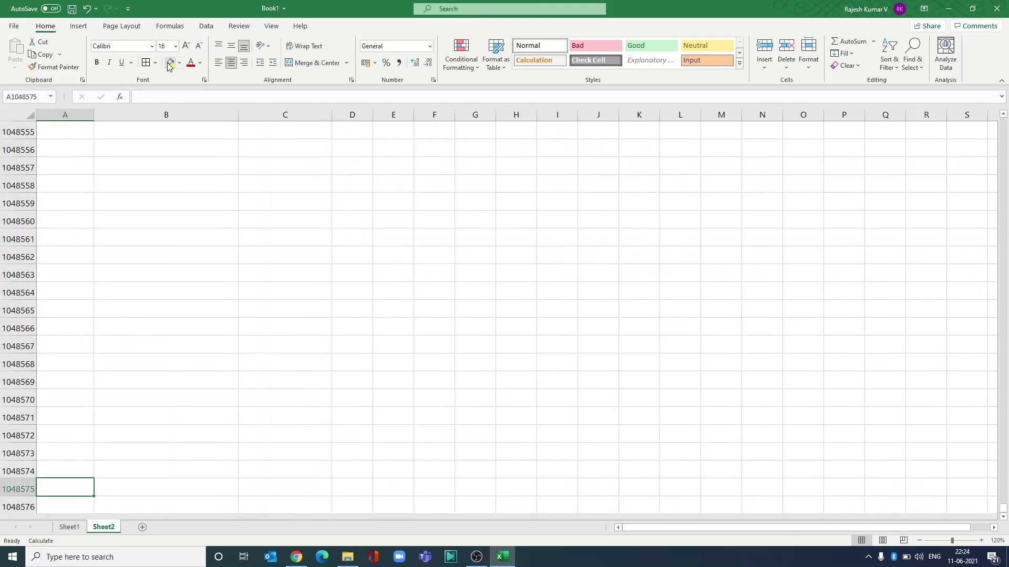
key(ctrl+Up)
key(ctrl+Home)
key(Down)
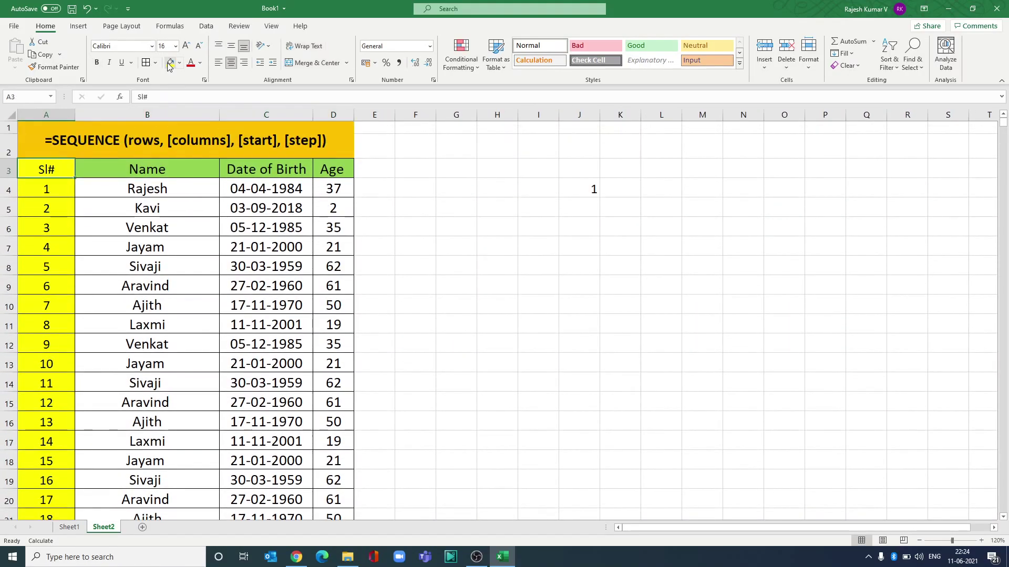
key(Down)
key(ctrl+shift+Down)
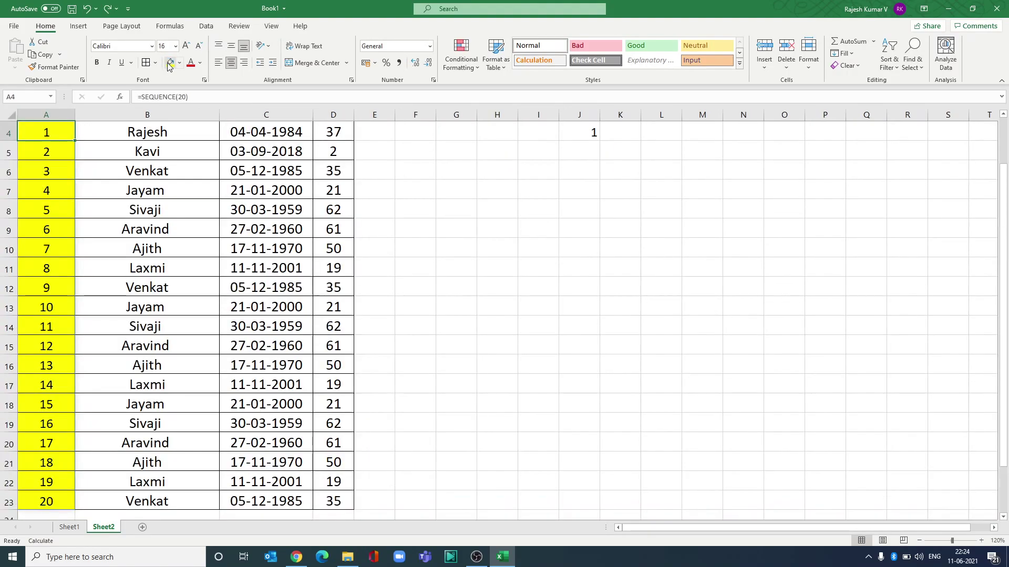
key(Down)
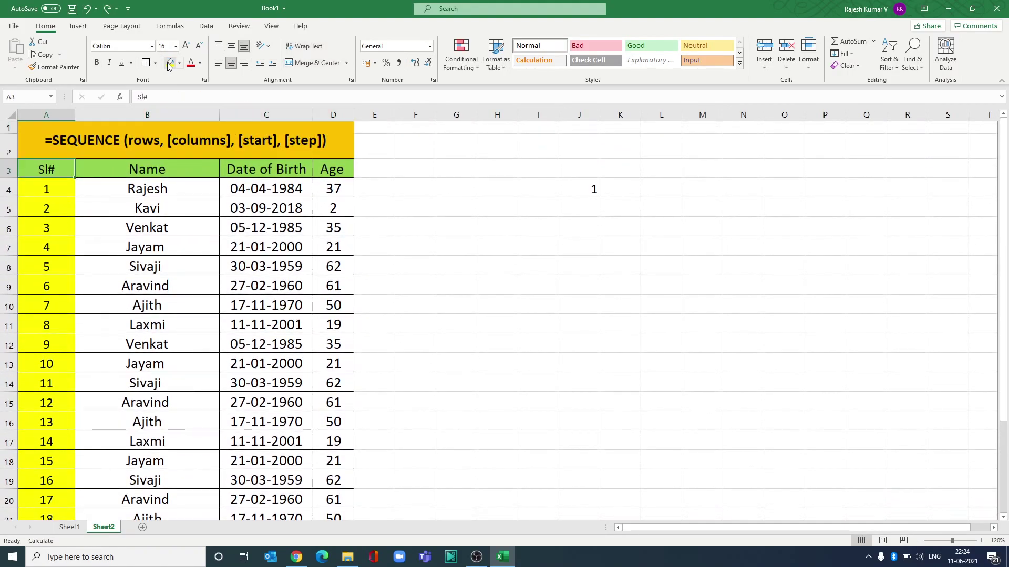
key(Down)
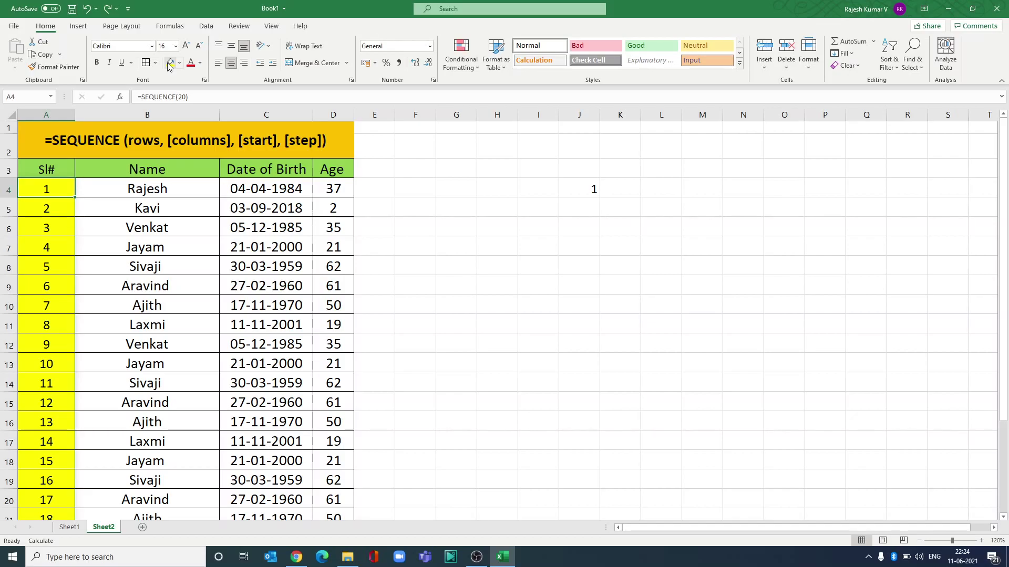
key(Right)
key(Right)
key(Right)
key(Right)
key(Right)
key(Right)
key(Right)
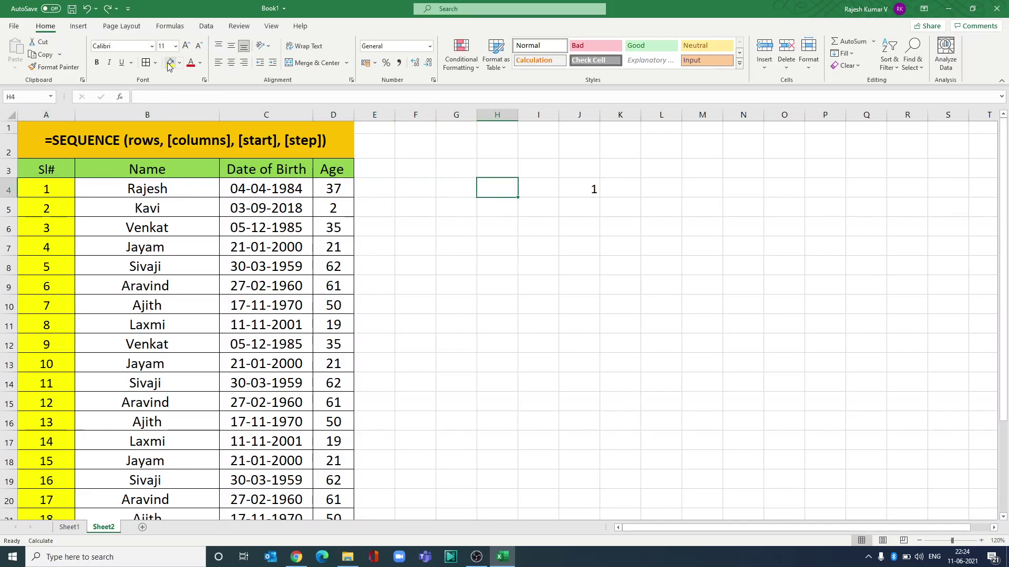
key(Right)
key(Right)
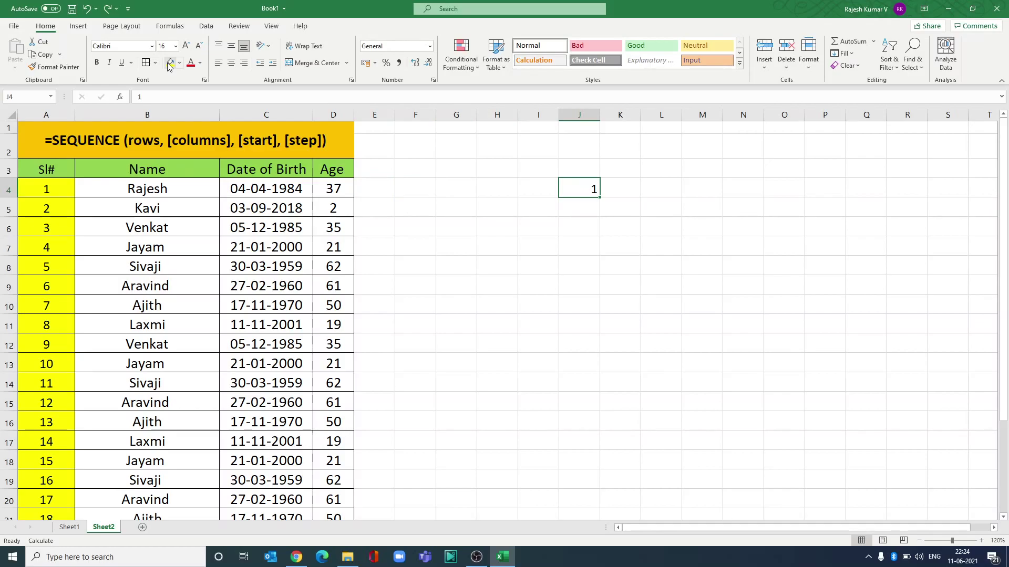
Enter =SEQUENCE(10,5,1,1) in J4 to spill 1–50 across J4:N13
text(=)
text(SE)
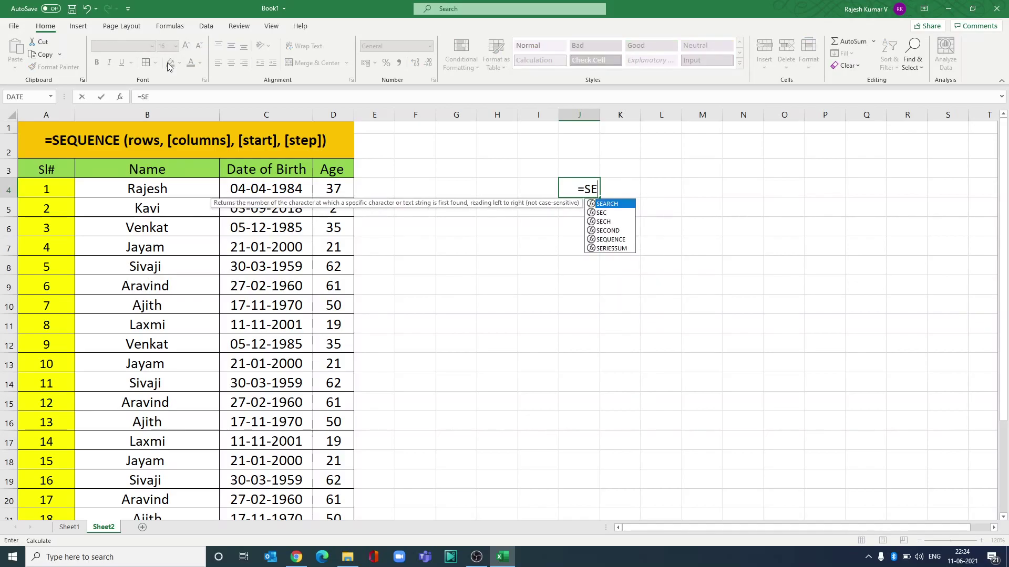
text(QUEN)
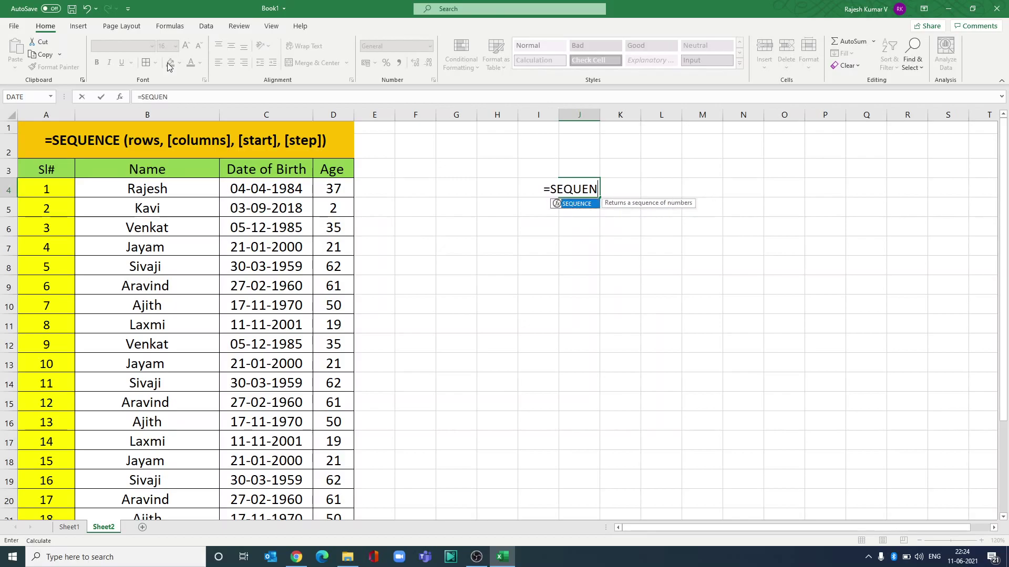
text(CE()
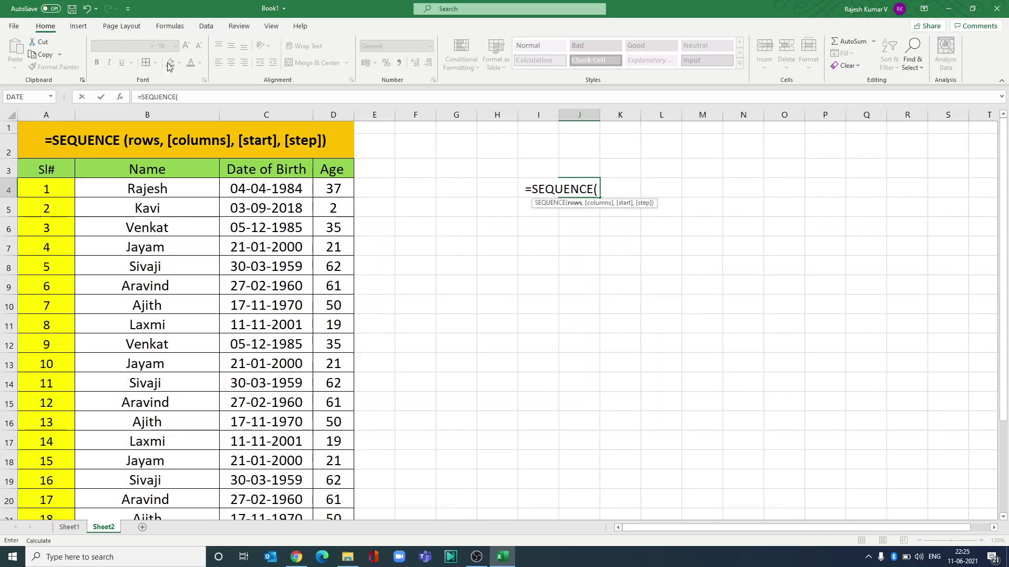
text(10)
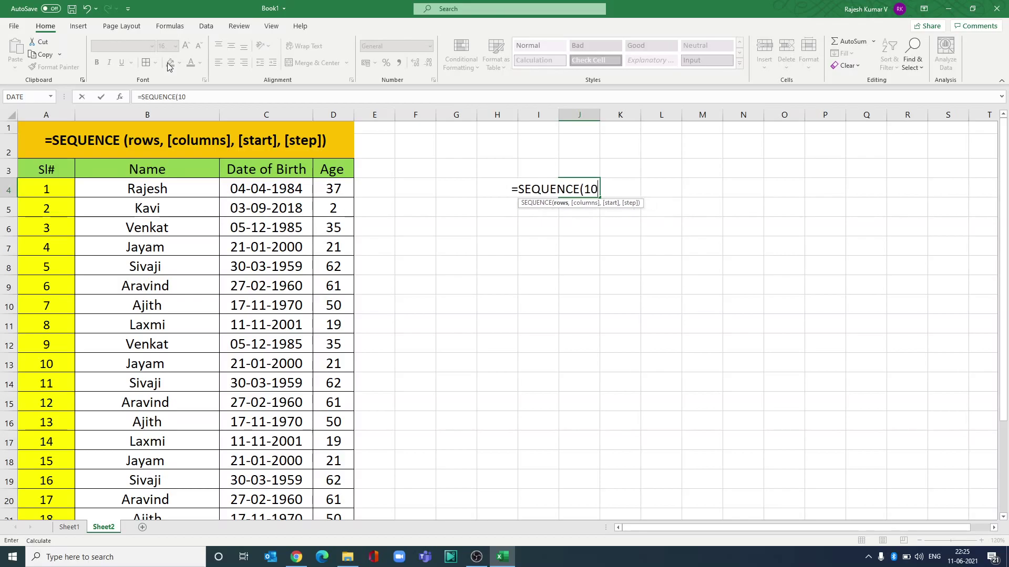
text(,5)
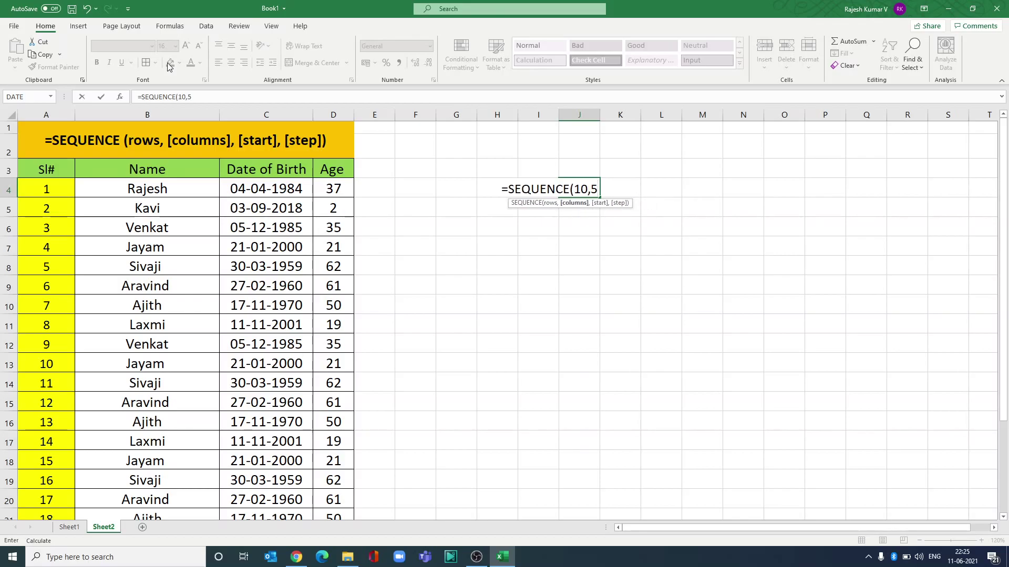
text(,)
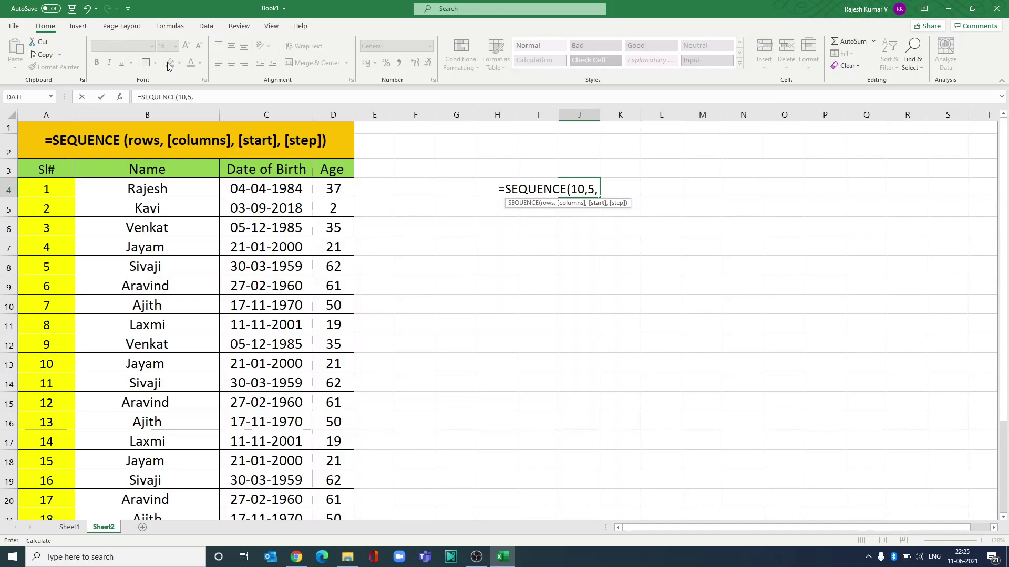
text(1)
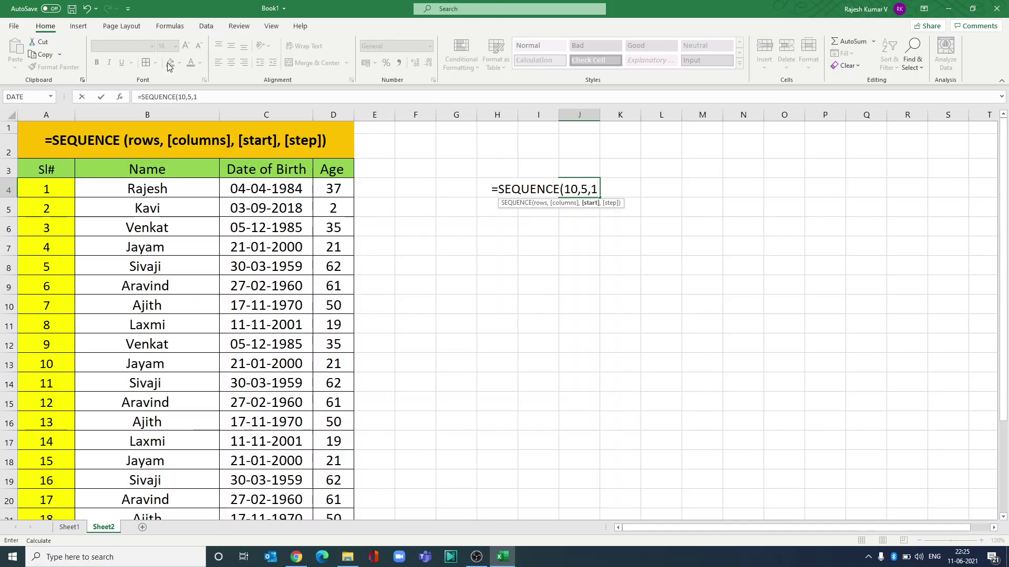
text(,)
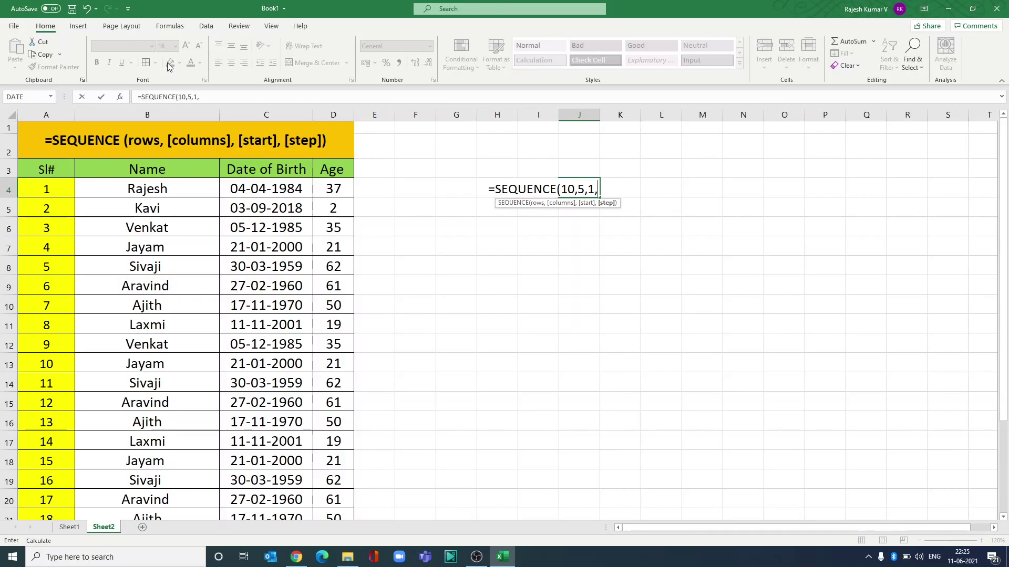
text(1)
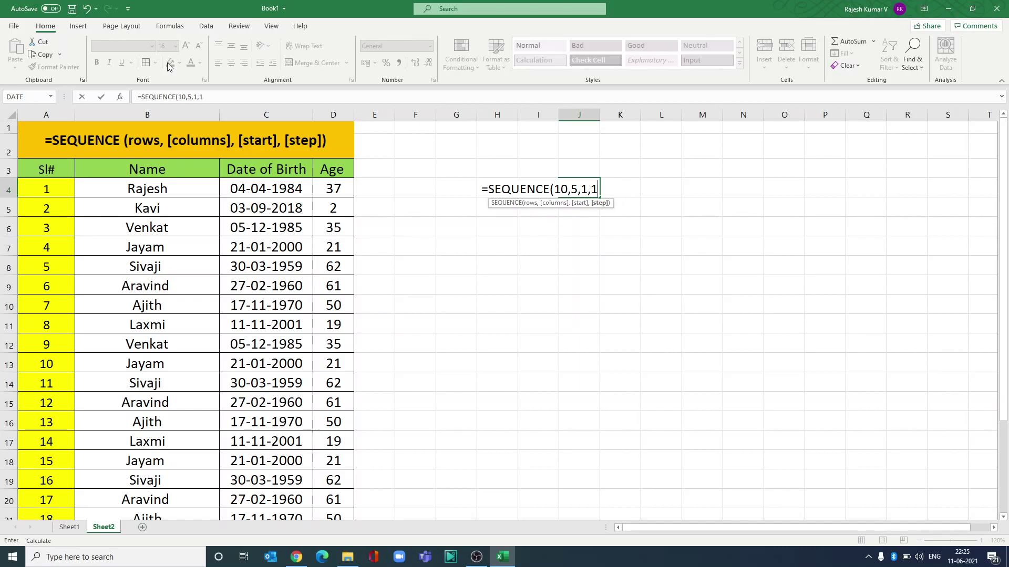
text())
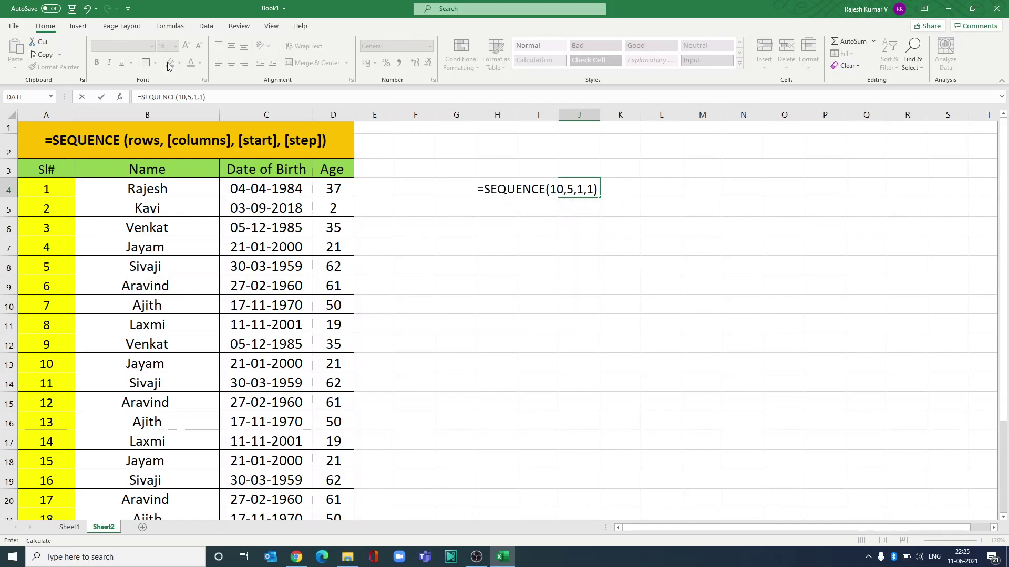
key(Return)
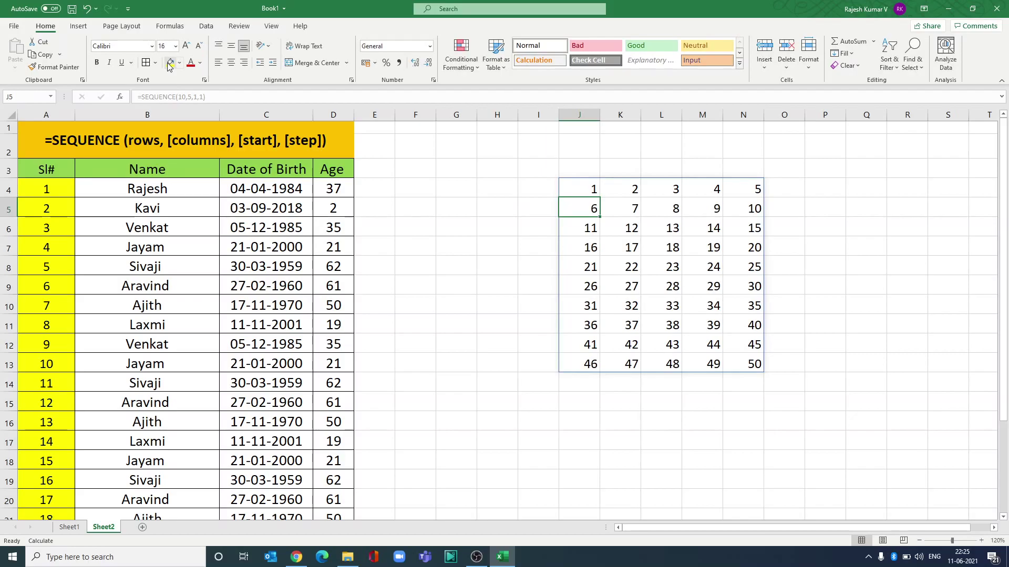
Edit J4's formula to =SEQUENCE(5,5,1,1), changing the rows argument from 10 to 5
key(Up)
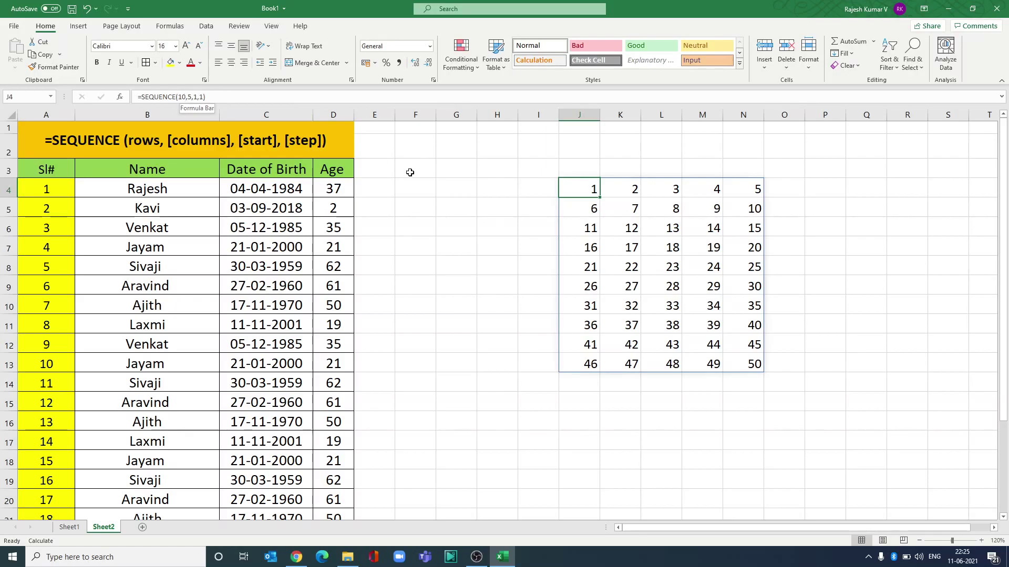
key(F2)
key(Left)
key(Left)
key(Left)
key(Left)
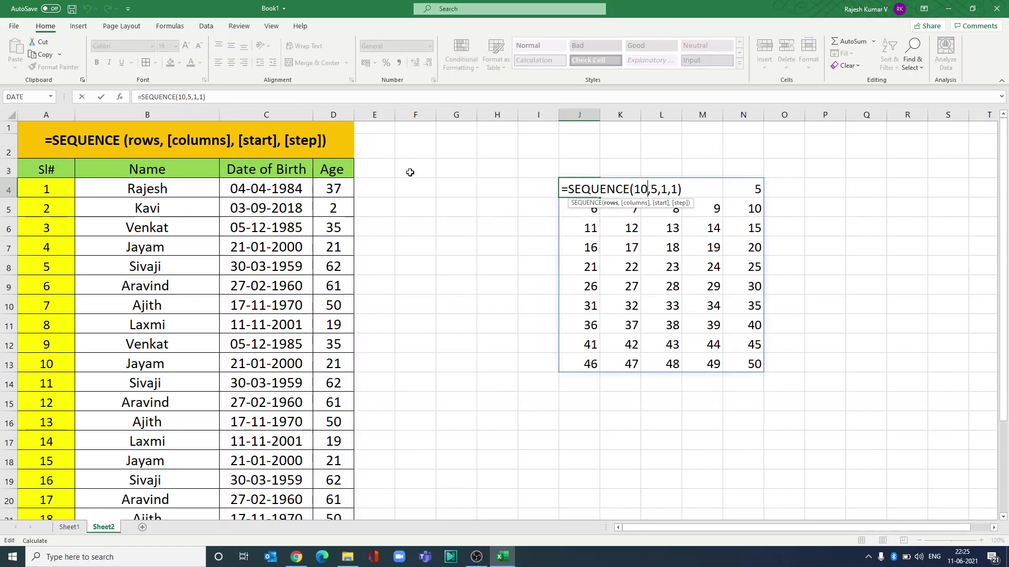
key(BackSpace)
key(BackSpace)
text(5)
key(Return)
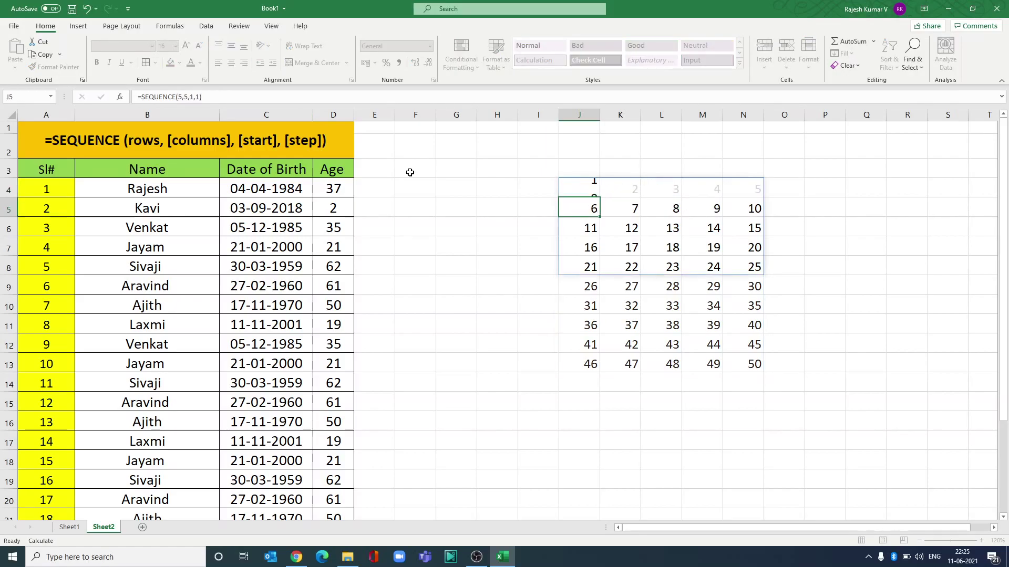
Select across the resulting 5×5 grid in J4:N8 and return to J4
key(Up)
key(shift+Down)
key(shift+Down)
key(shift+Down)
key(shift+Right)
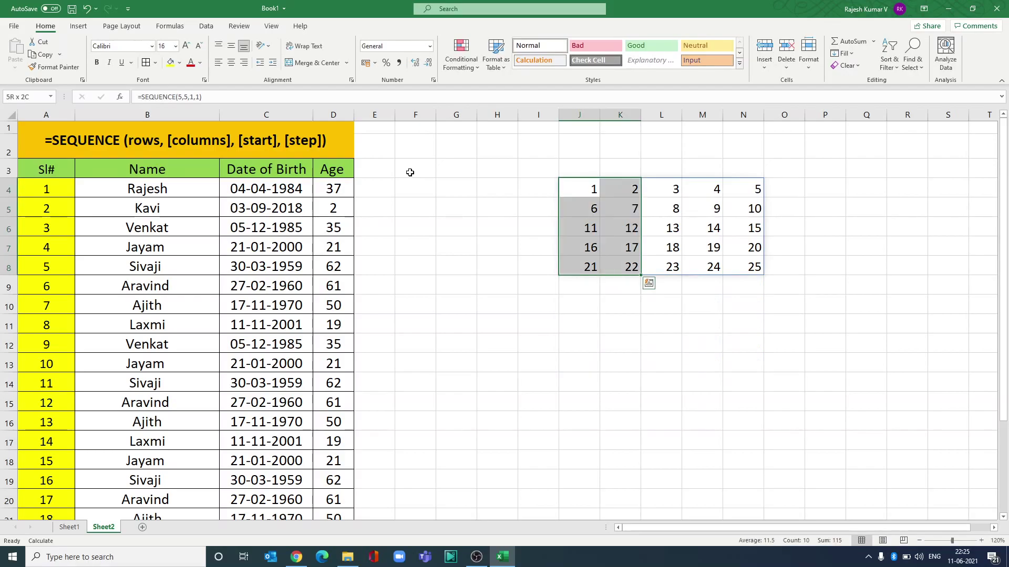
key(shift+Right)
key(shift+Right)
key(shift+Right)
key(Right)
key(Right)
key(Right)
key(Right)
key(Right)
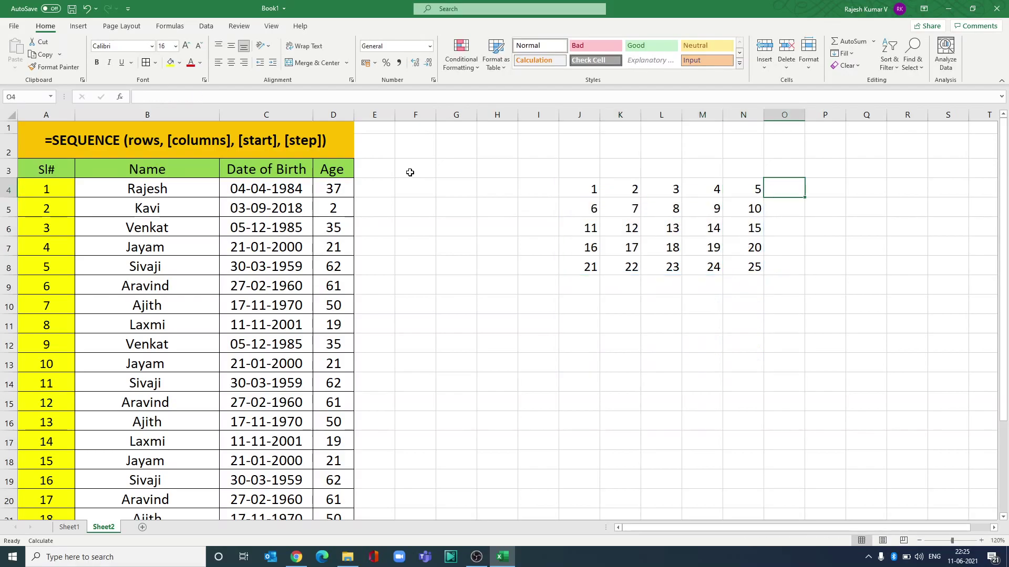
key(Left)
key(Left)
key(Left)
key(Left)
key(Left)
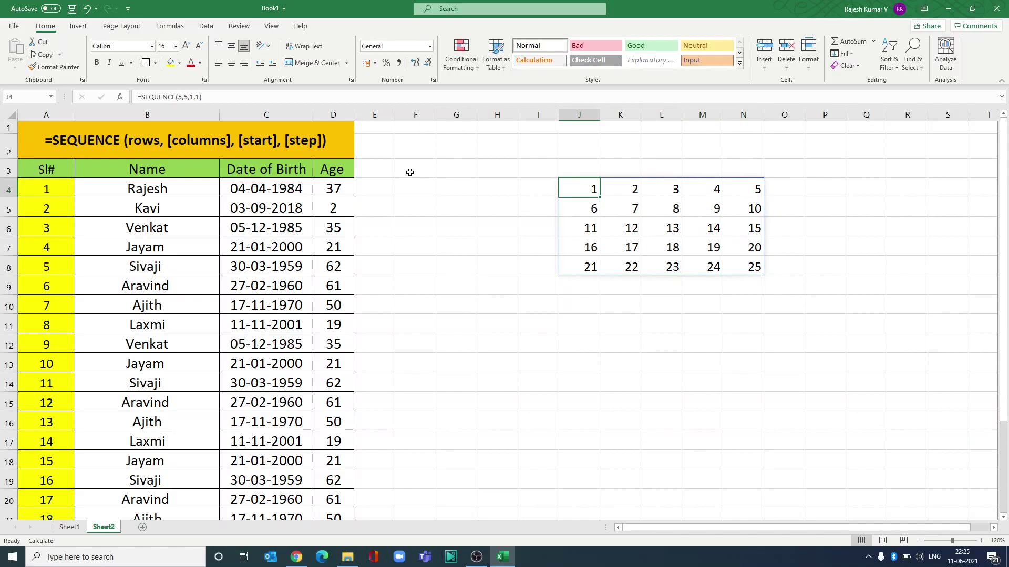
Change J4's step argument from 1 to 2, giving =SEQUENCE(5,5,1,2)
key(F2)
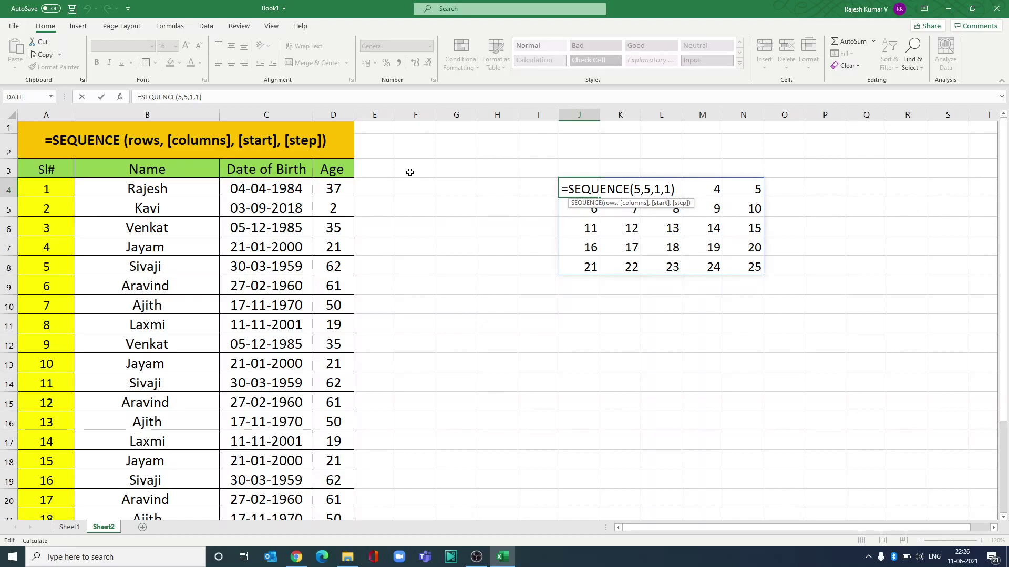
key(Right)
key(Right)
key(BackSpace)
text(2)
key(Return)
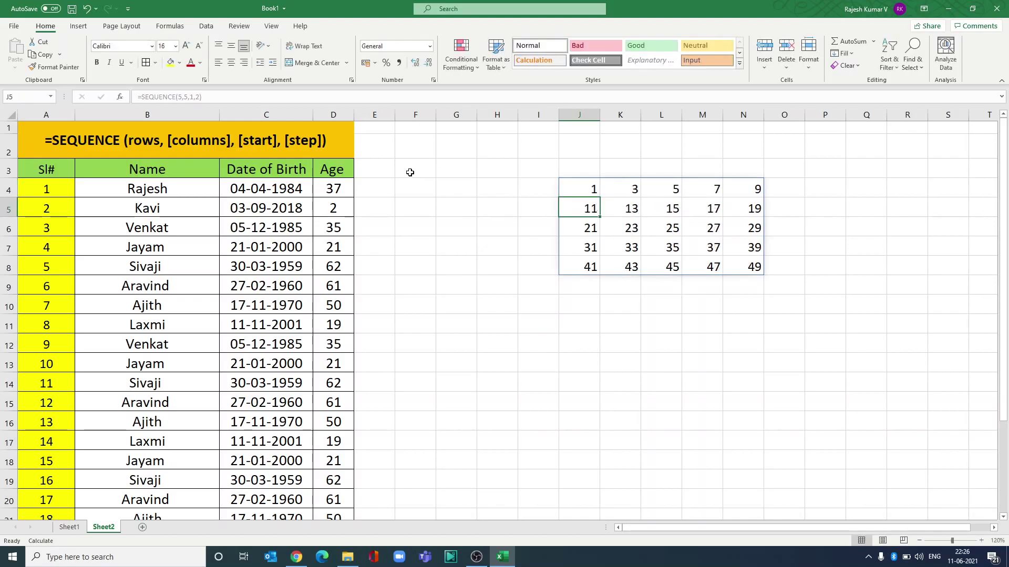
Check the top row's odd values 1, 3, 5 and return to J4
key(Up)
key(Right)
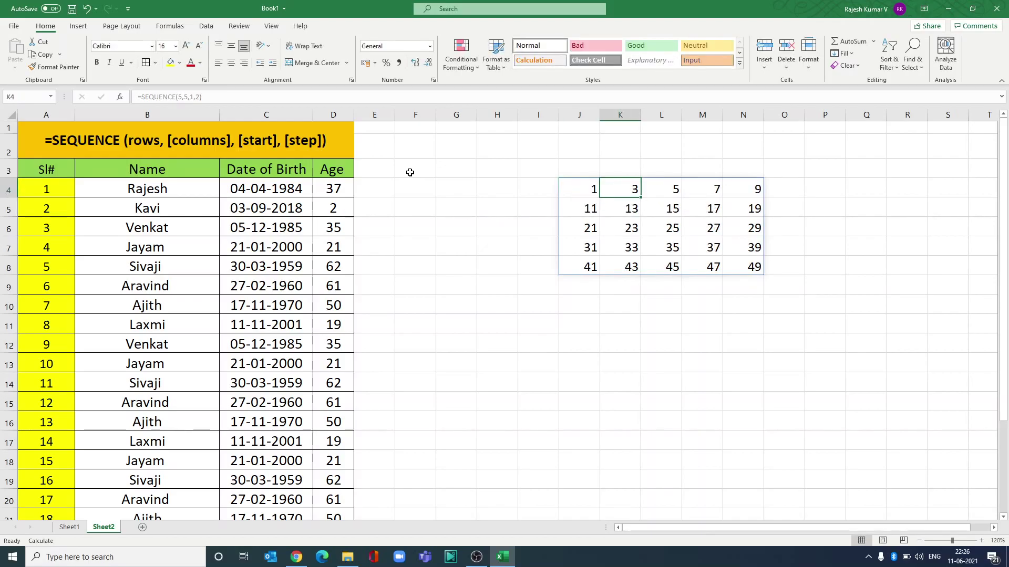
key(Right)
key(Right)
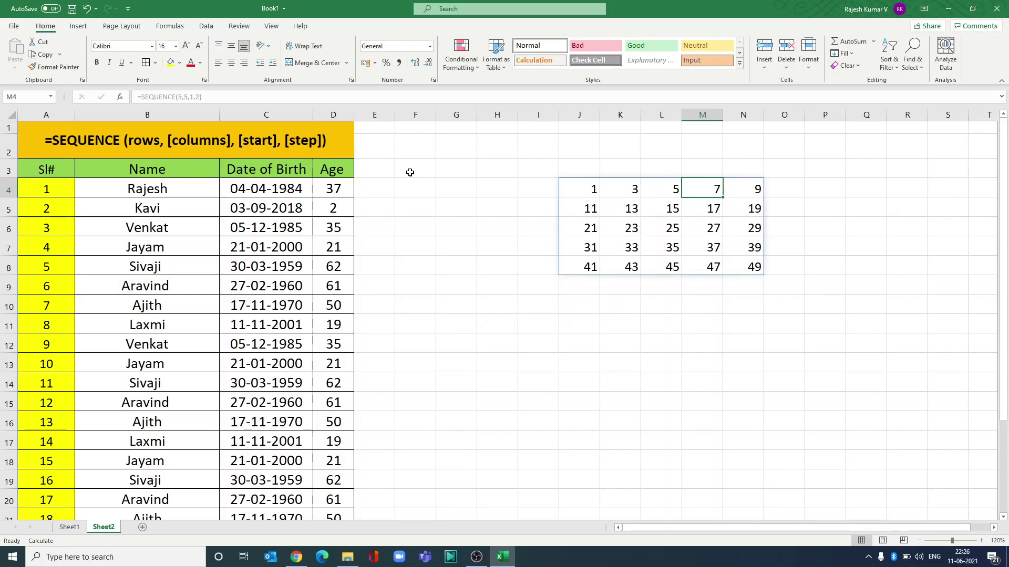
key(Right)
key(Left)
key(Left)
key(Left)
key(Left)
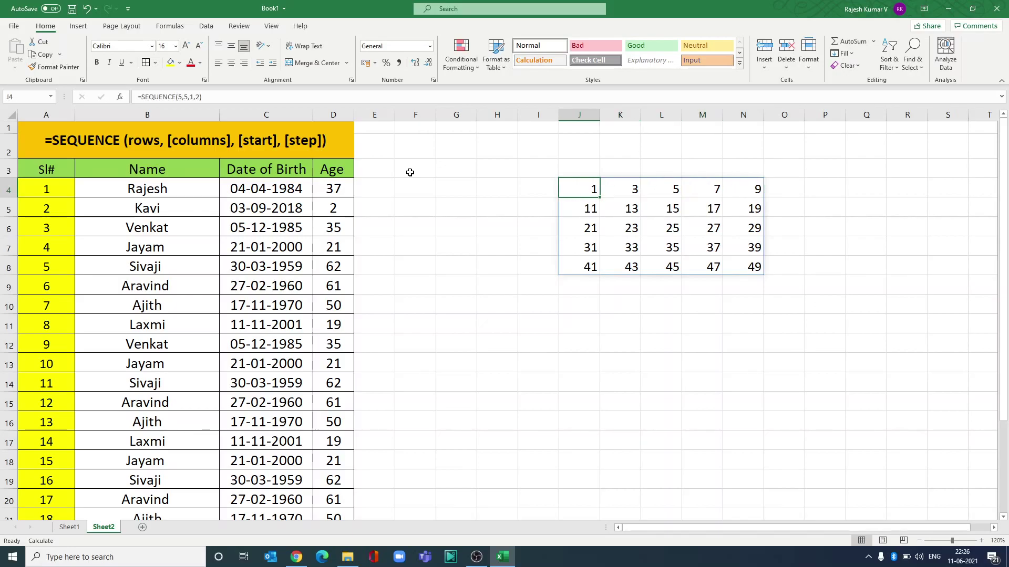
Change J4's step from 2 to 5, giving =SEQUENCE(5,5,1,5)
key(F2)
key(Left)
key(Left)
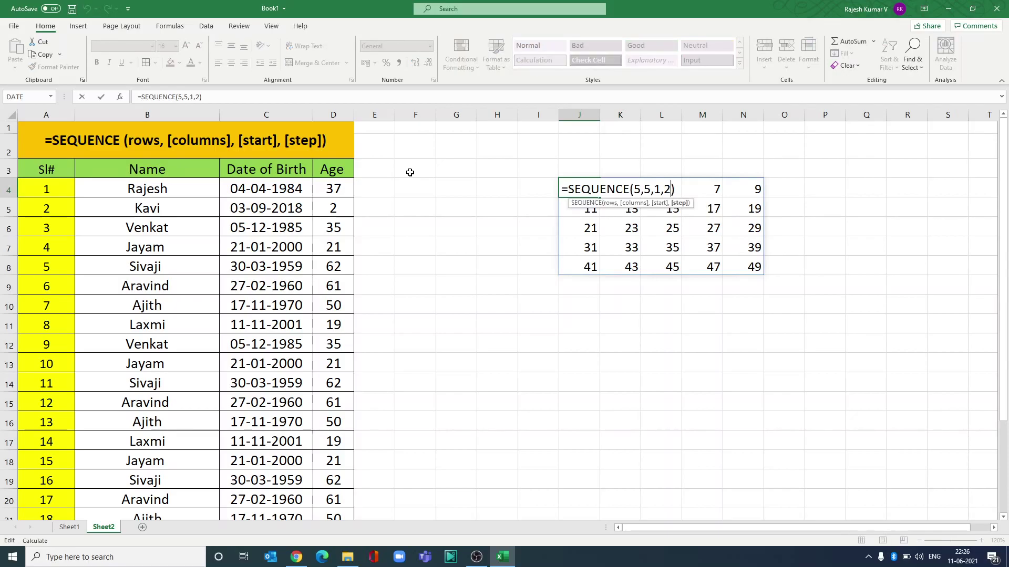
key(BackSpace)
text(5)
key(Return)
Select the grid's last column N to view values up to 121, then move to M4
key(Up)
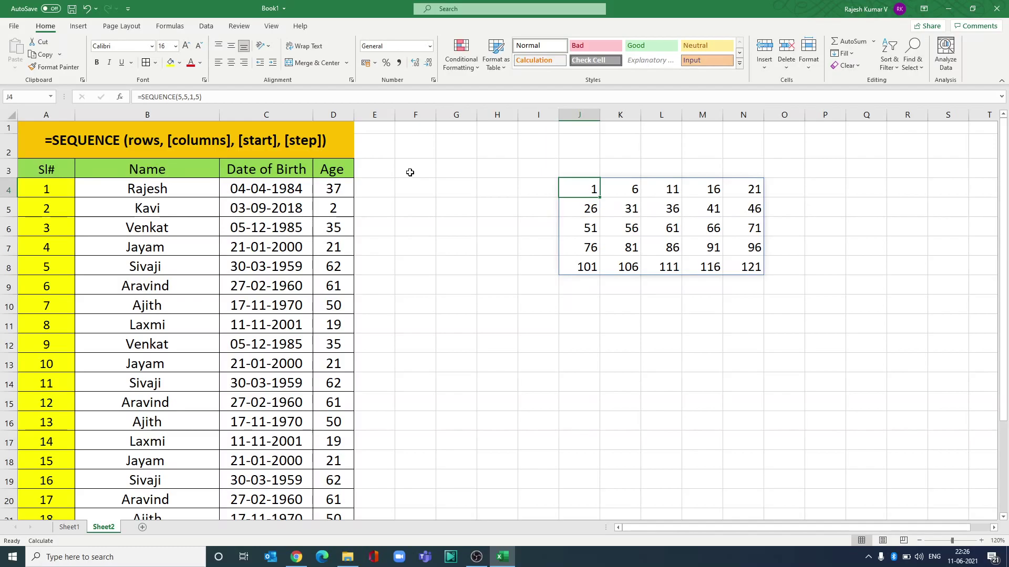
key(Right)
key(Right)
key(Right)
key(Right)
key(ctrl+shift+Down)
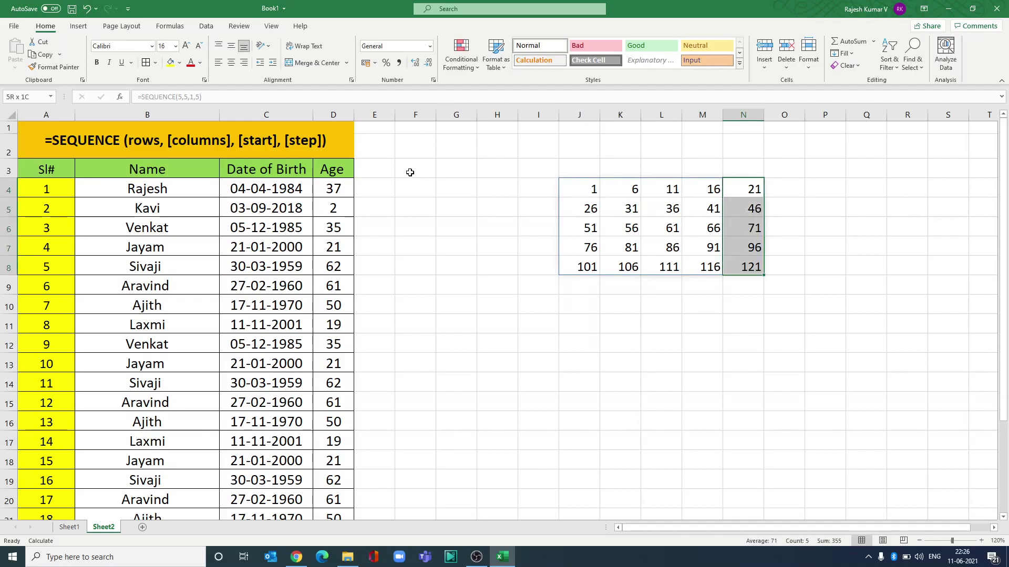
key(shift+Left)
key(shift+Left)
key(shift+Left)
key(Left)
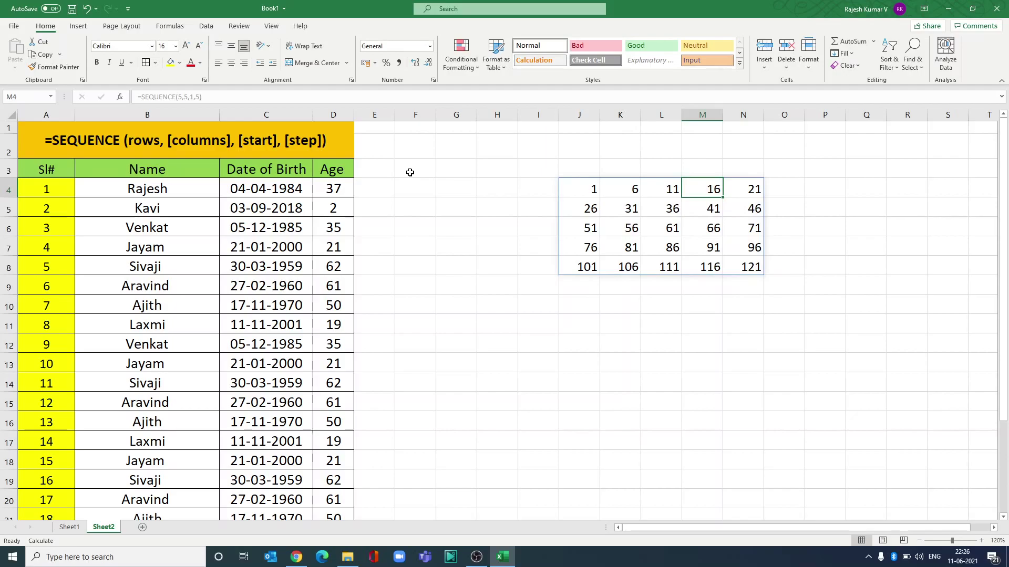